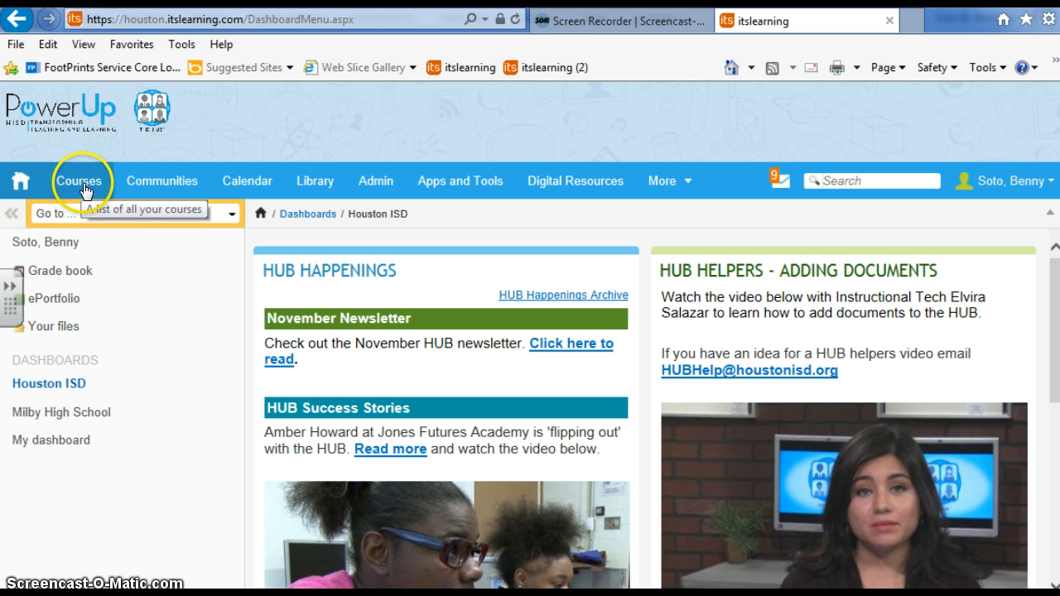
Step: Switch to the Milby High School dashboard and open the 8th Grade ELA course dated December 04
left_click(41, 421)
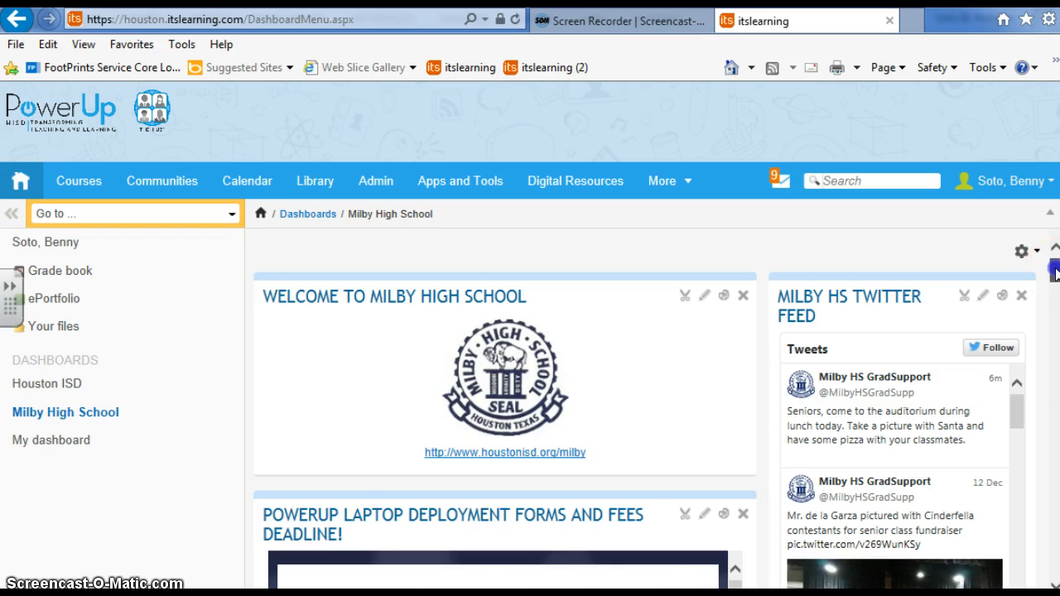
left_click_drag(1055, 274, 1043, 523)
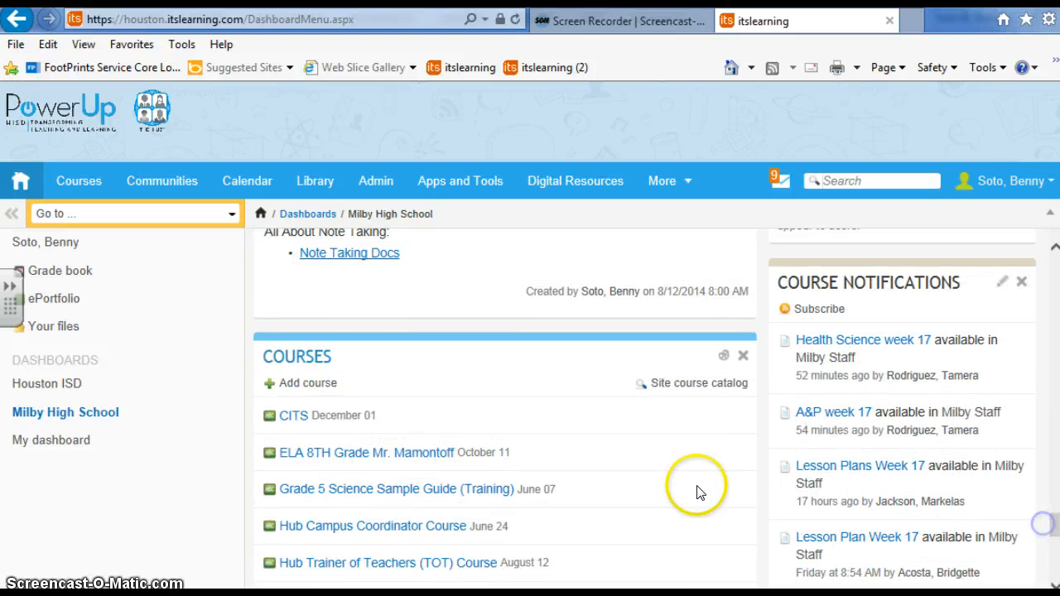
scroll(350, 360, "down", 1)
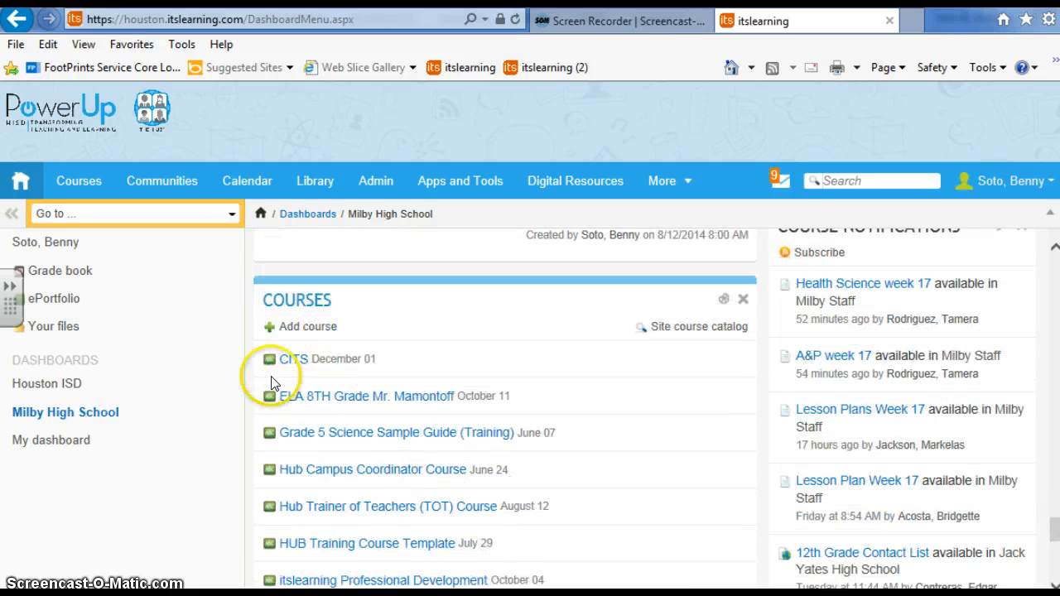
scroll(401, 427, "down", 1)
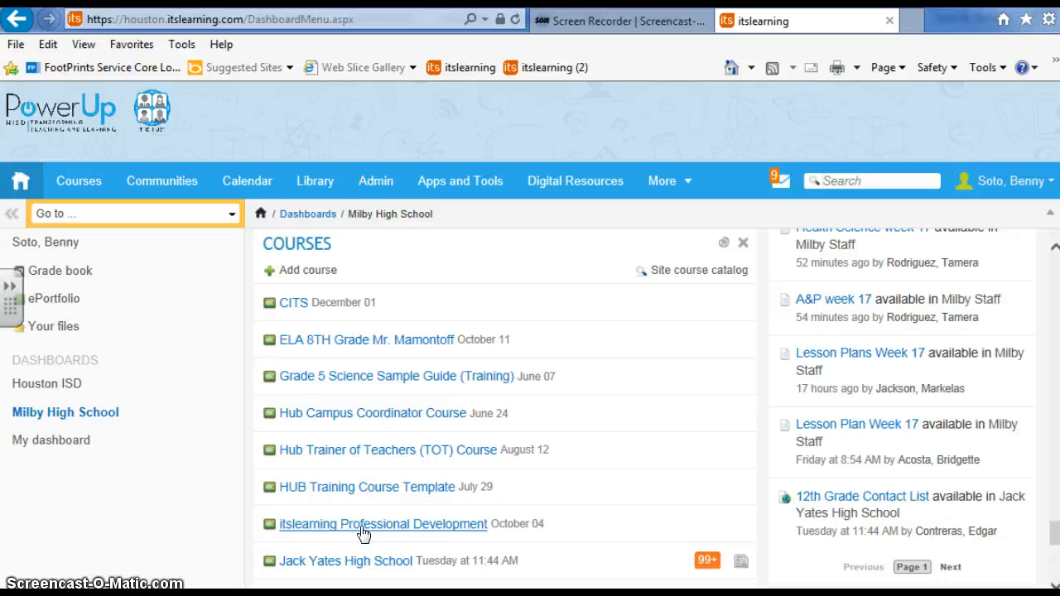
scroll(375, 521, "down", 5)
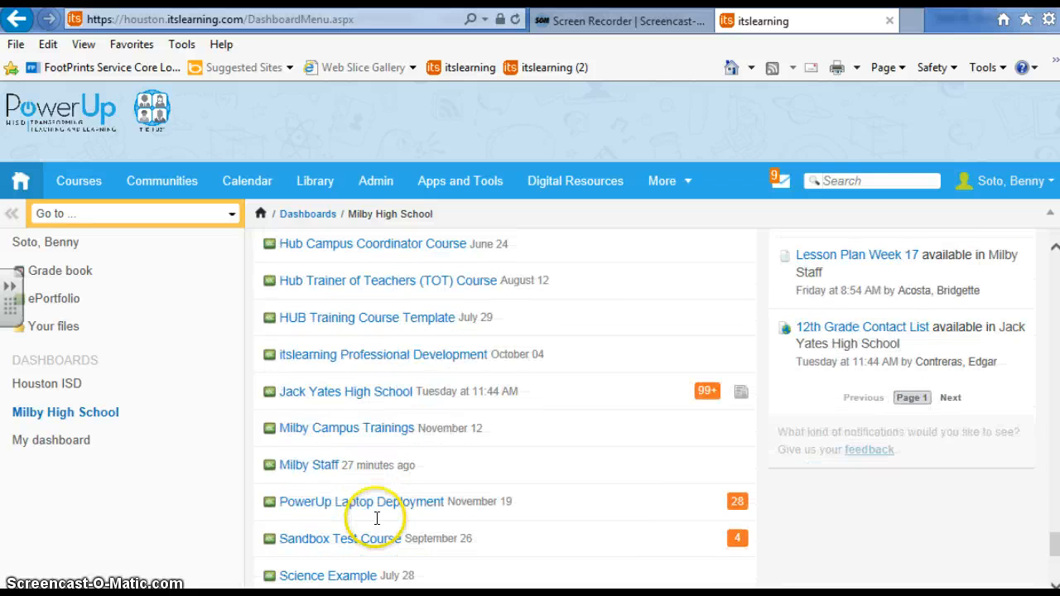
scroll(375, 518, "up", 2)
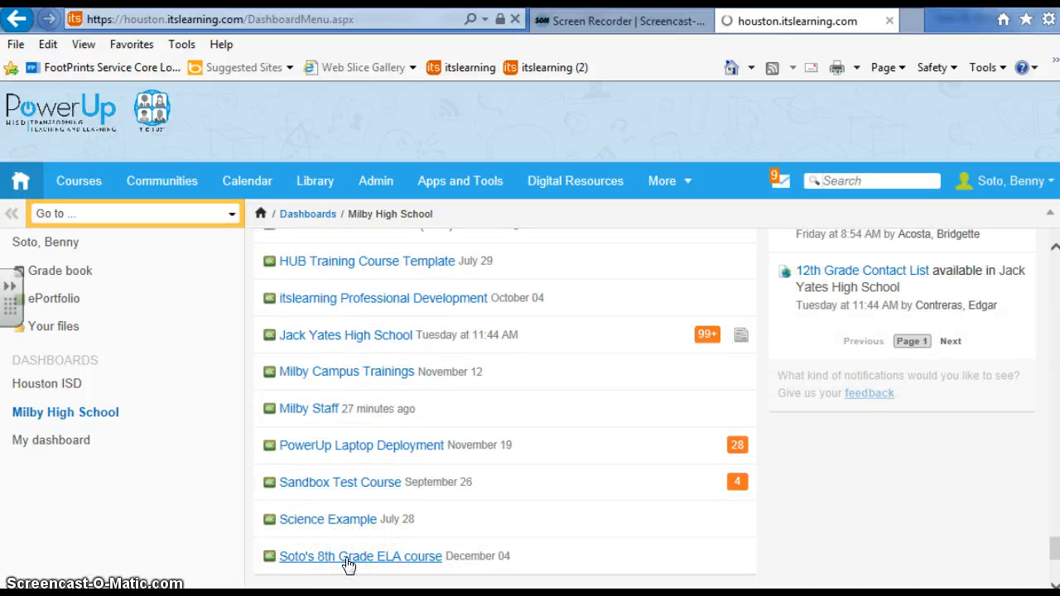
left_click(348, 559)
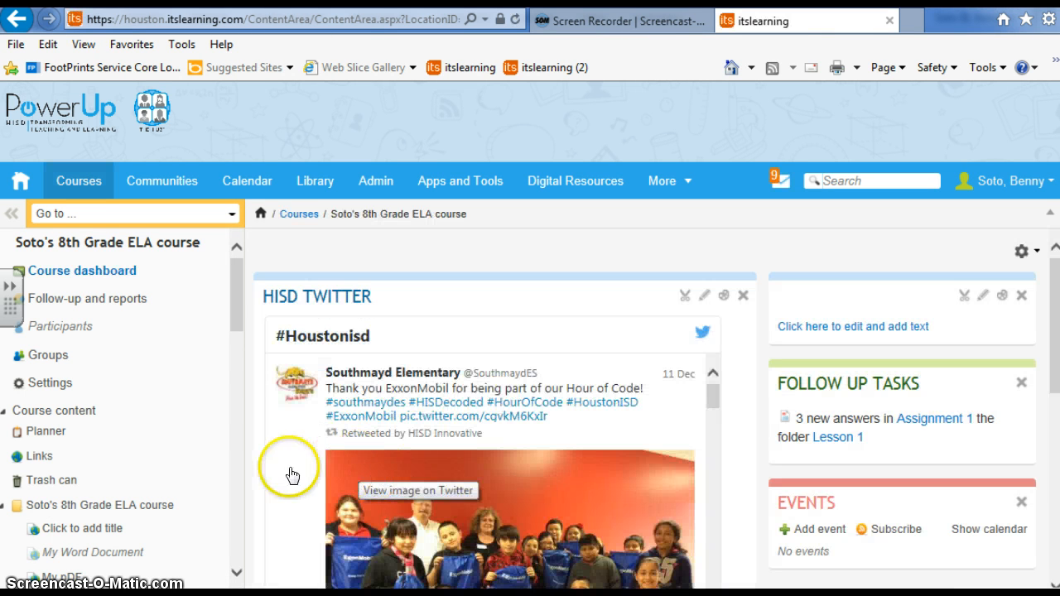
Step: Expand the Unit 4 Part 1 folder in the course content and open its Lesson 1 folder
left_click_drag(237, 308, 230, 381)
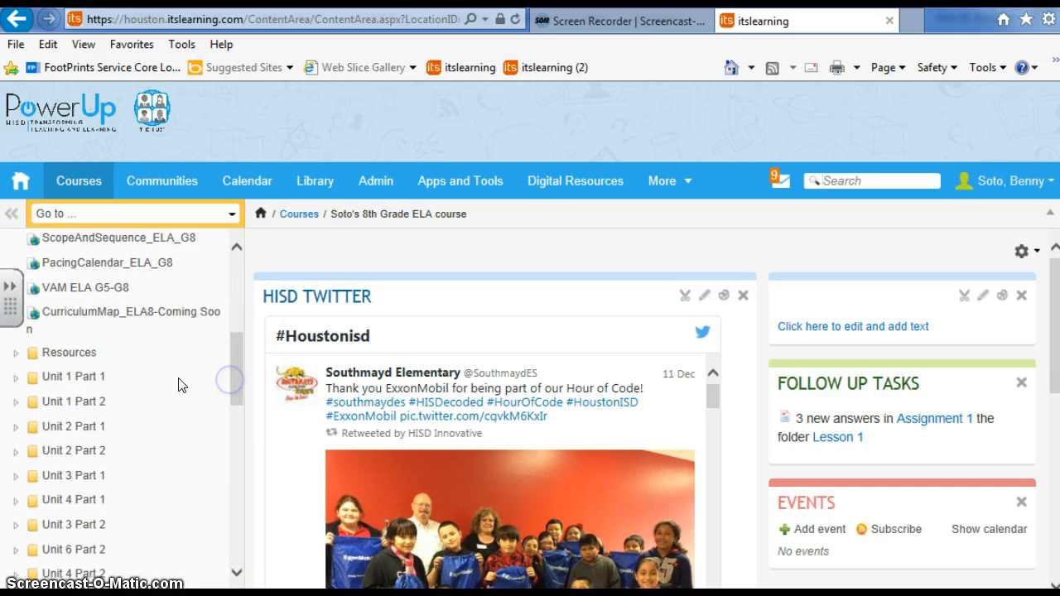
scroll(111, 514, "down", 3)
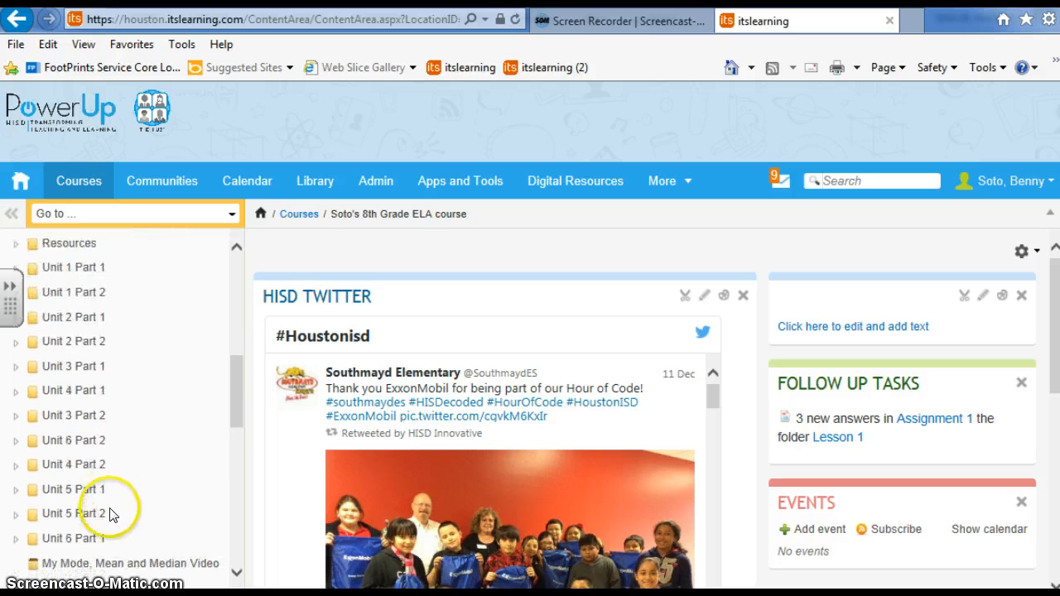
scroll(104, 497, "up", 4)
scroll(102, 525, "up", 1)
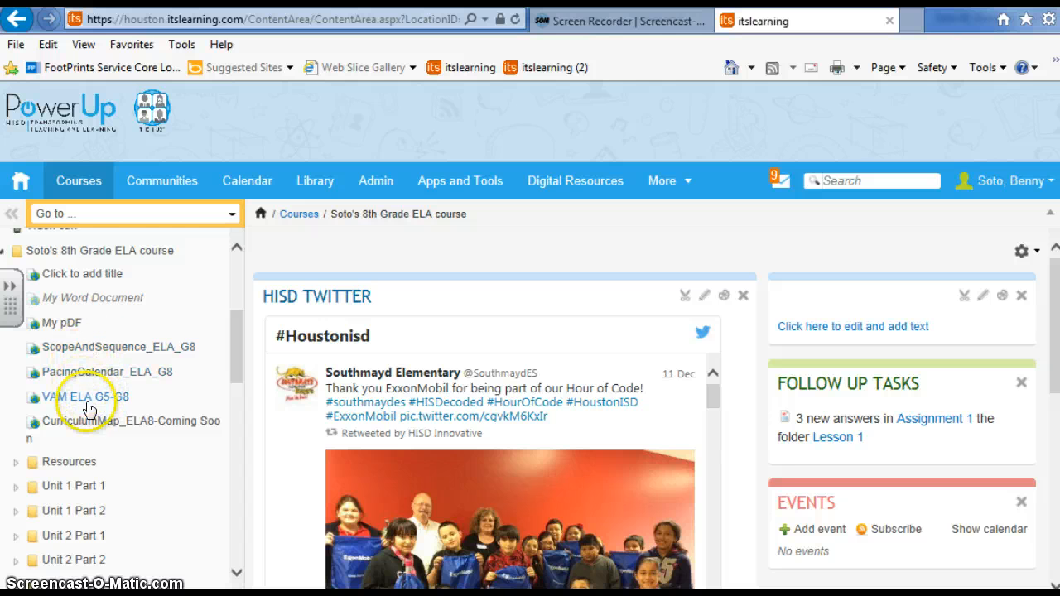
scroll(91, 447, "down", 1)
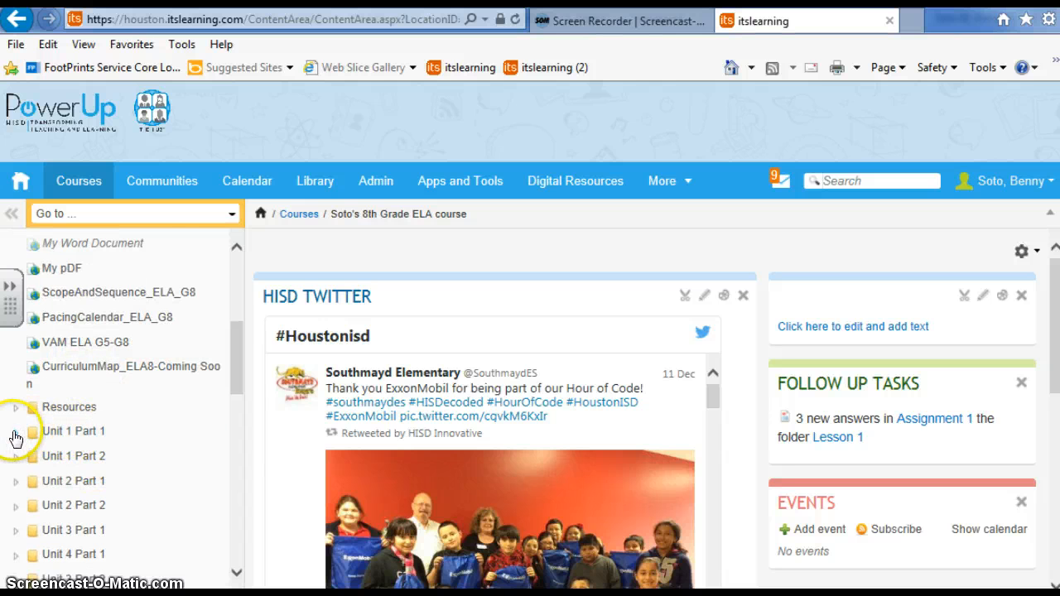
scroll(22, 468, "down", 2)
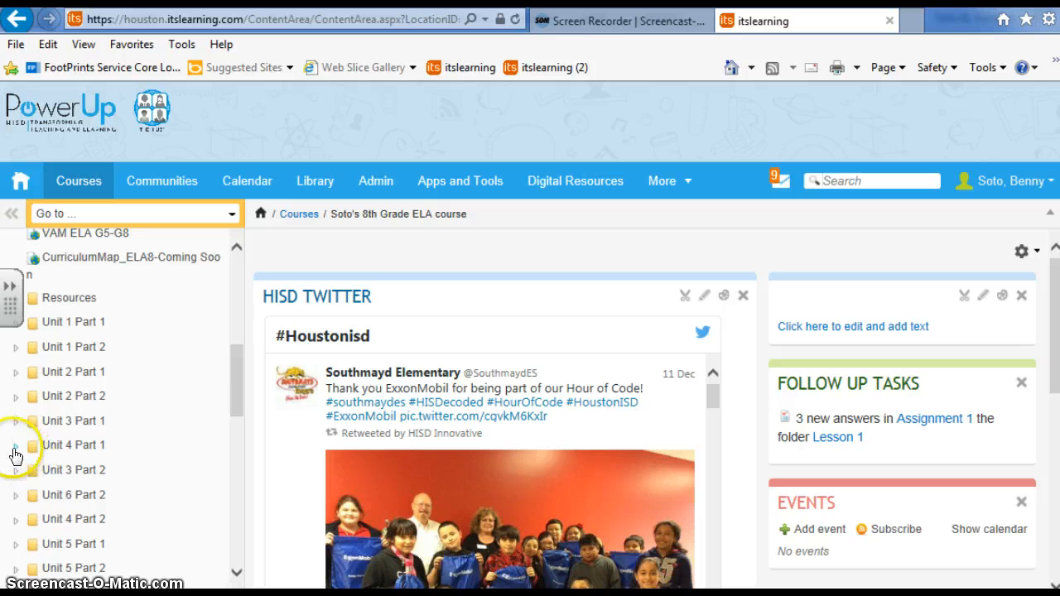
left_click(15, 448)
scroll(62, 469, "down", 2)
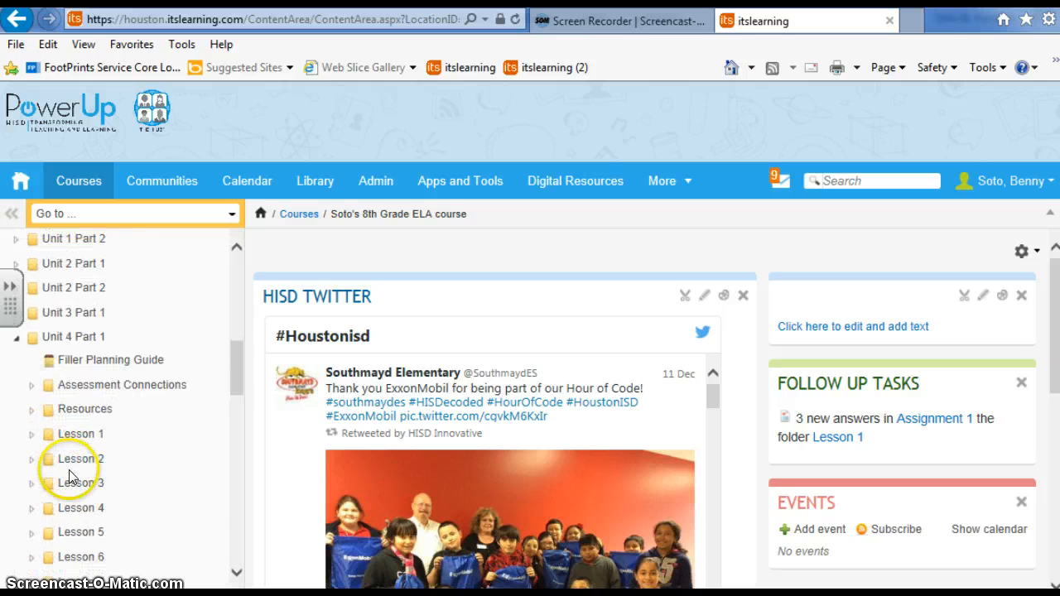
scroll(70, 476, "down", 3)
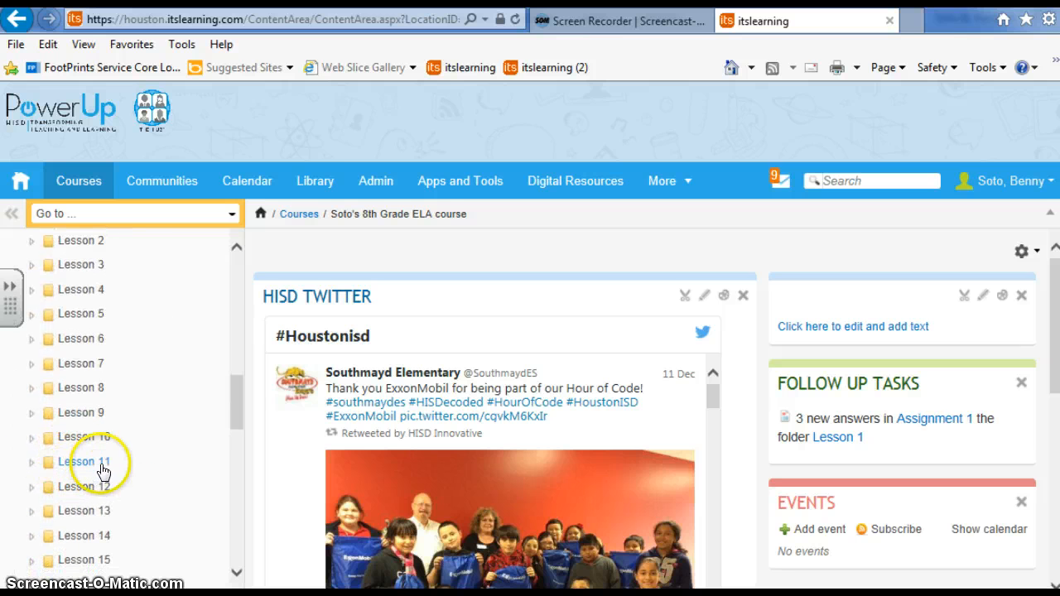
scroll(107, 472, "up", 2)
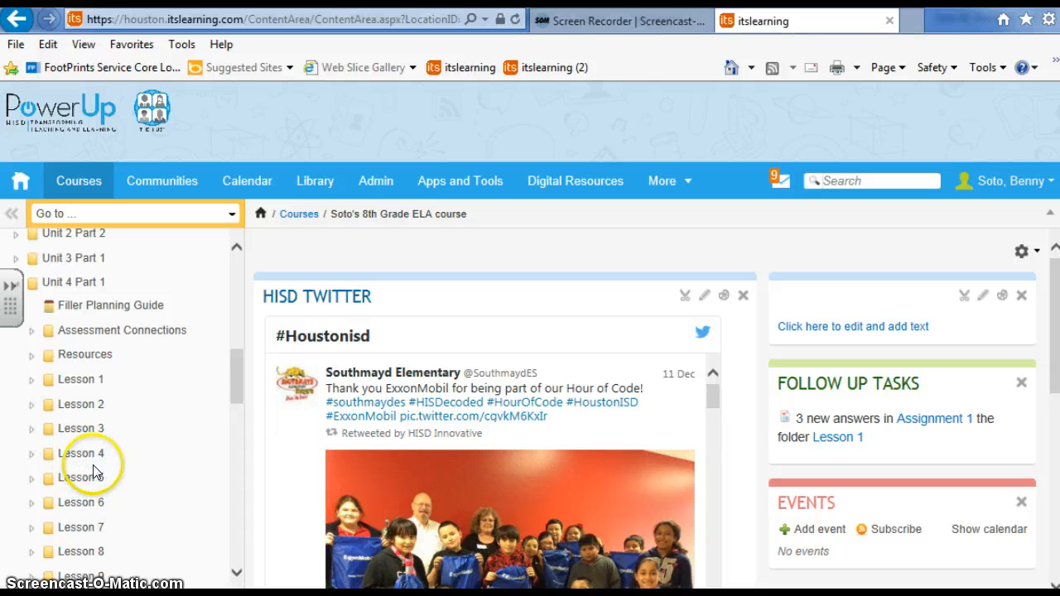
left_click(58, 382)
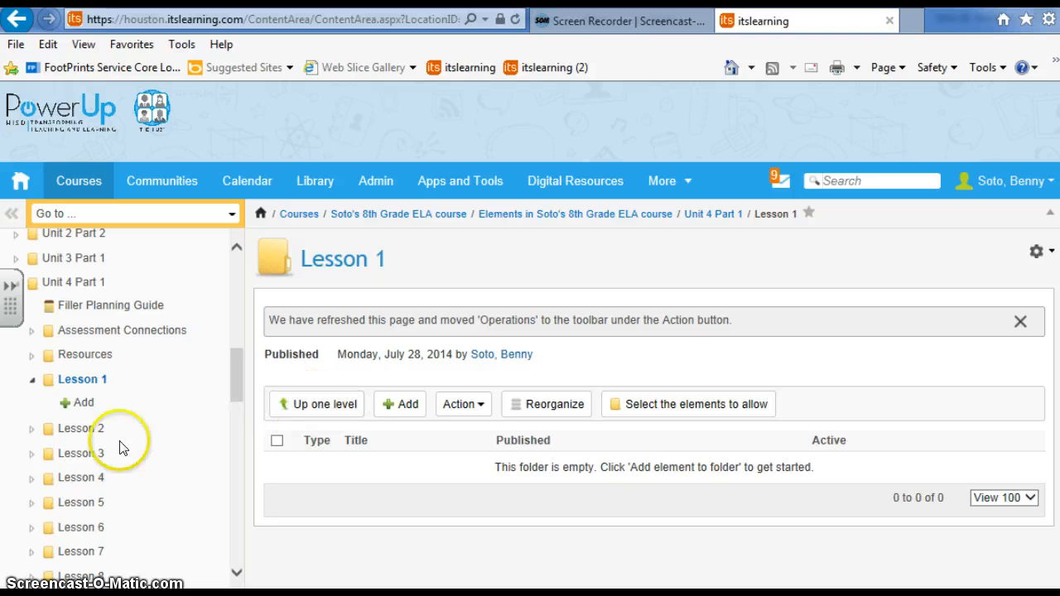
Step: Open the Unit 1 Part 1 folder and go into its Lesson 1 folder
scroll(82, 433, "up", 2)
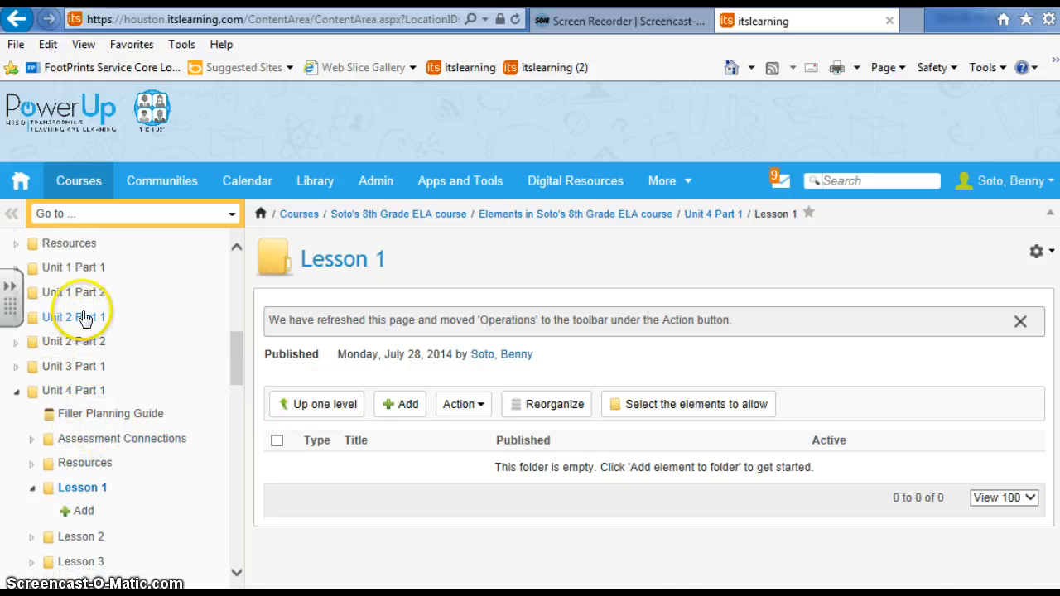
left_click(70, 266)
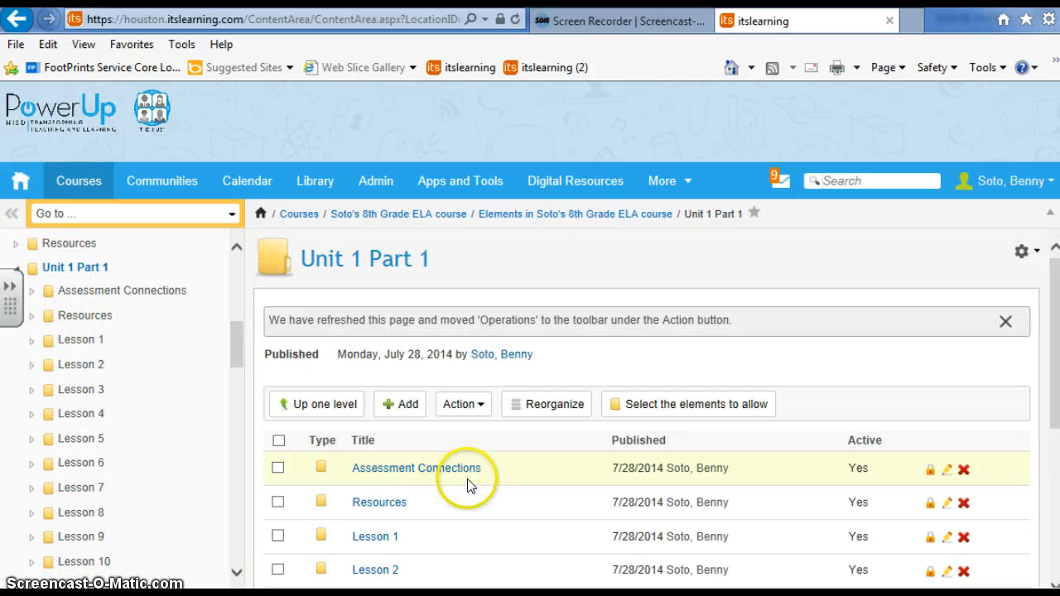
scroll(466, 485, "down", 2)
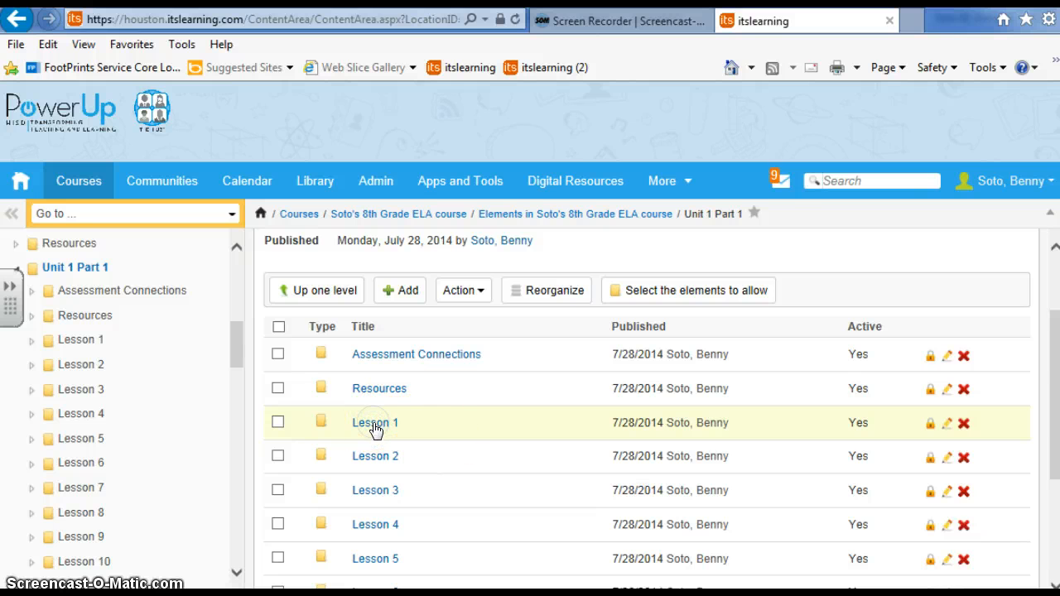
left_click(375, 424)
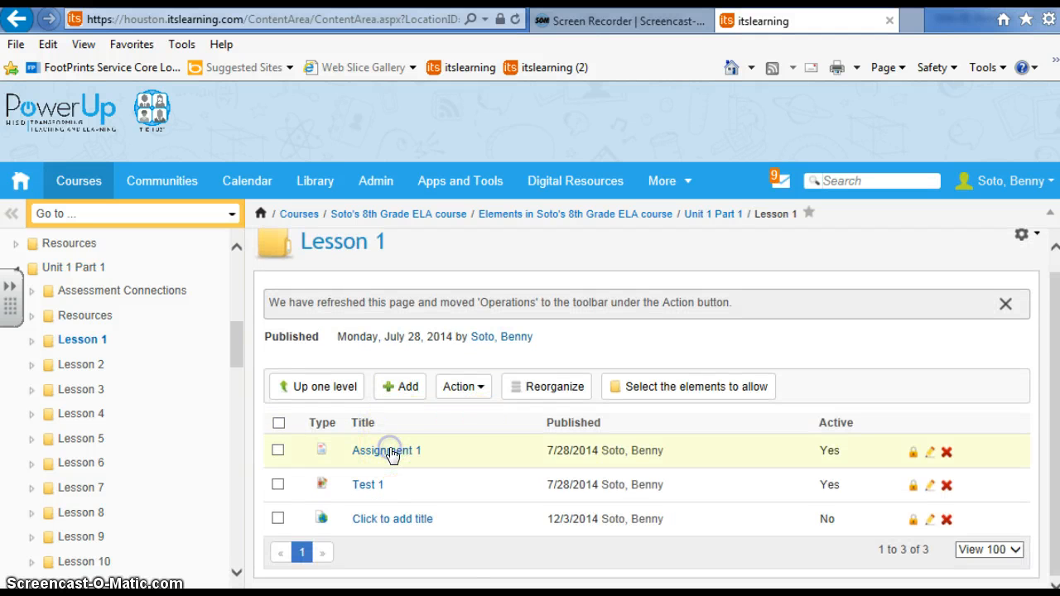
Step: Open Assignment 1 in the Lesson 1 folder and review its instructions, video and submitted answers
left_click(388, 451)
scroll(391, 456, "down", 1)
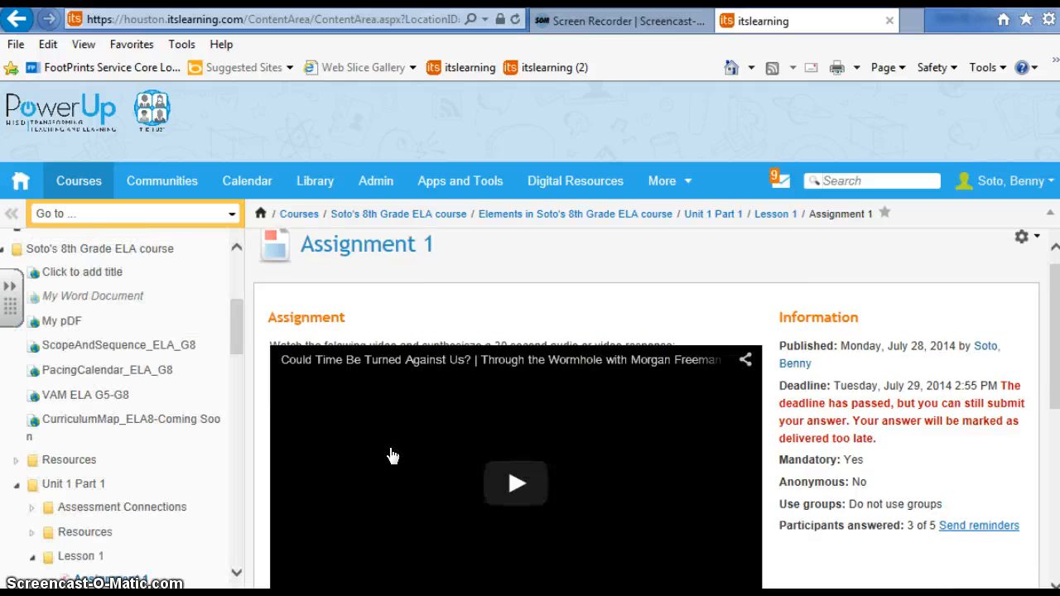
scroll(392, 455, "down", 6)
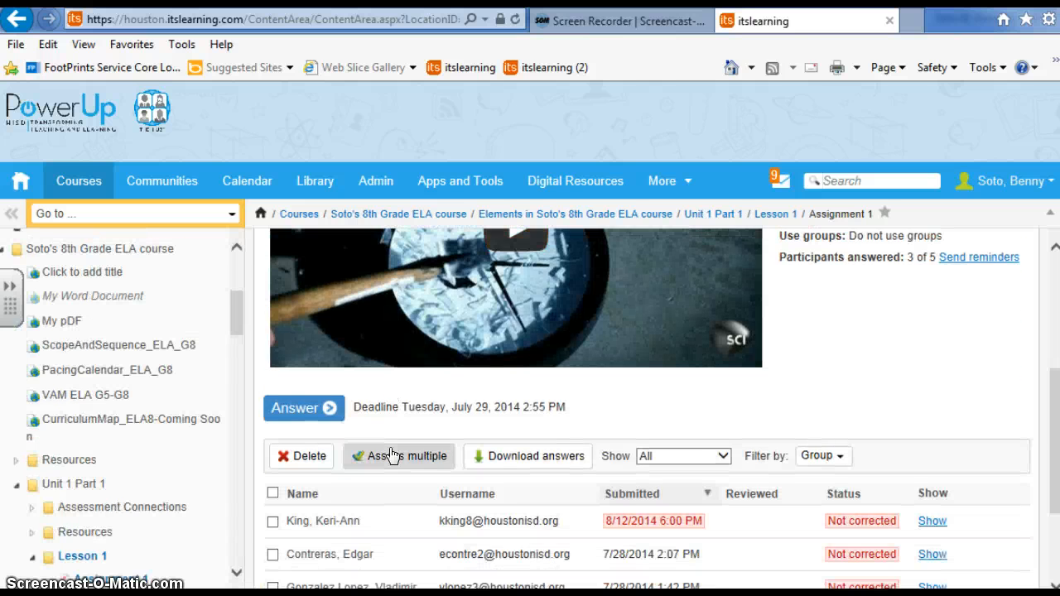
scroll(392, 458, "up", 6)
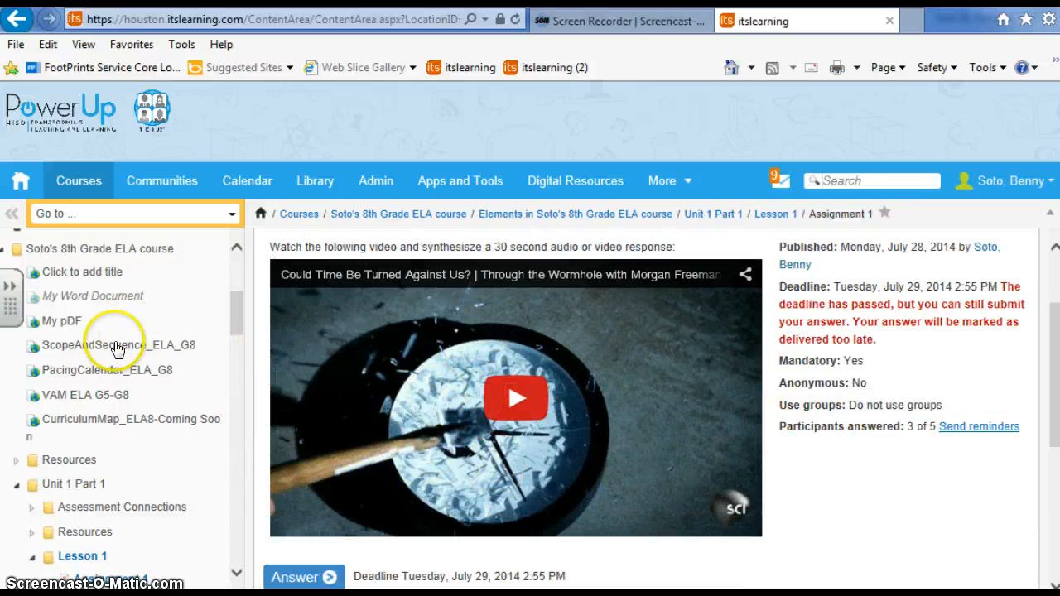
Step: Edit the Lesson 1 folder in Unit 1 Part 1, change its title to Lesson 3 and save it
left_click_drag(236, 311, 236, 330)
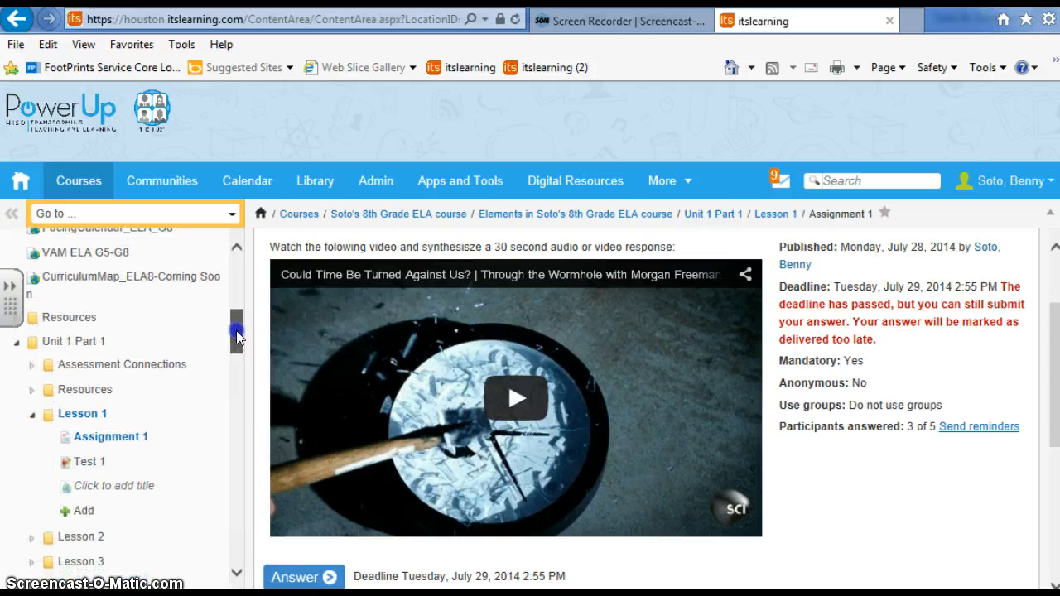
left_click(80, 416)
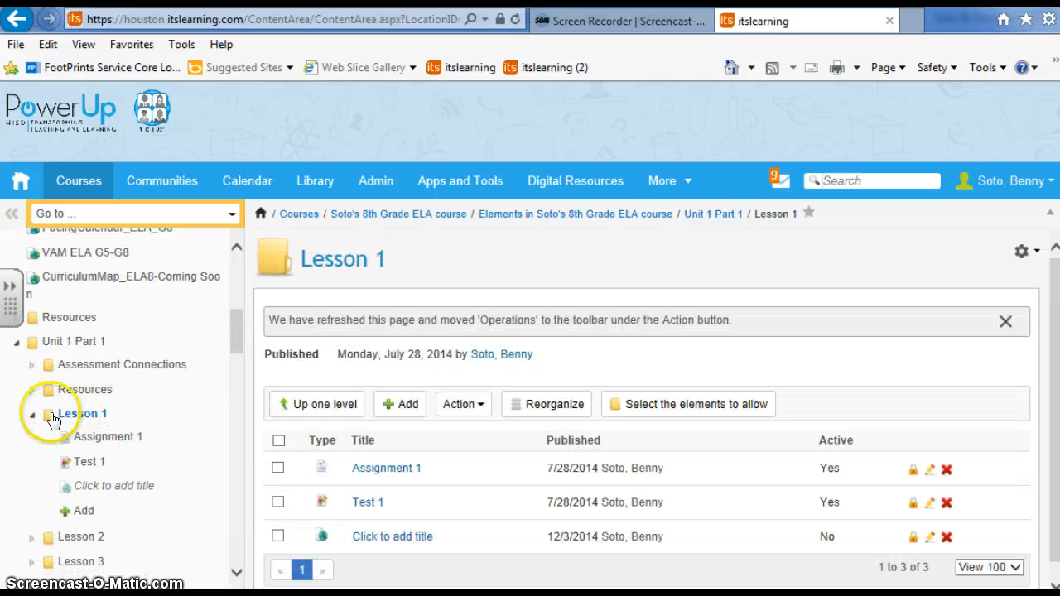
left_click(1022, 250)
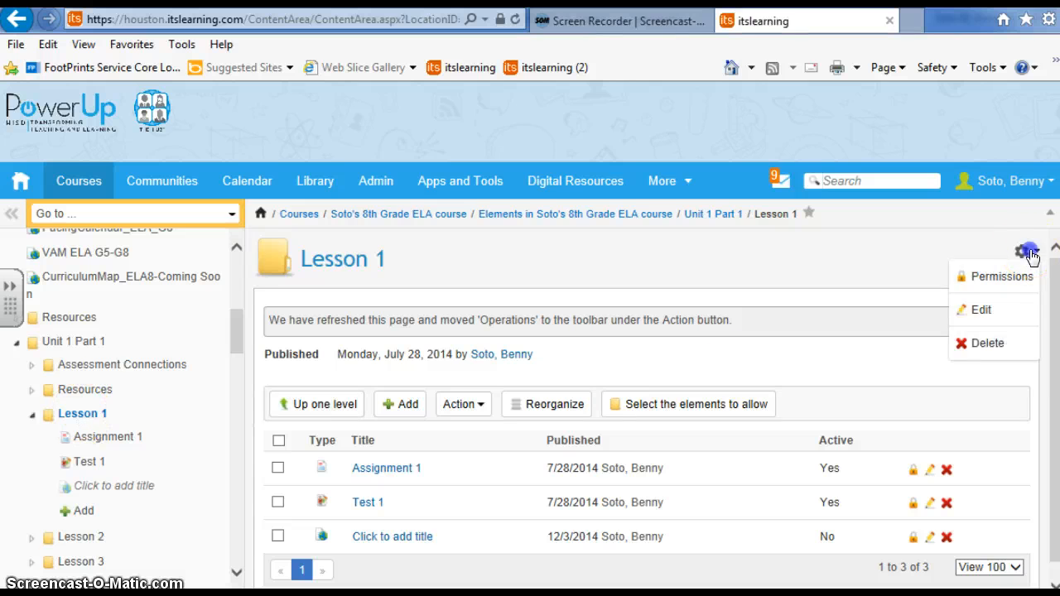
left_click(982, 312)
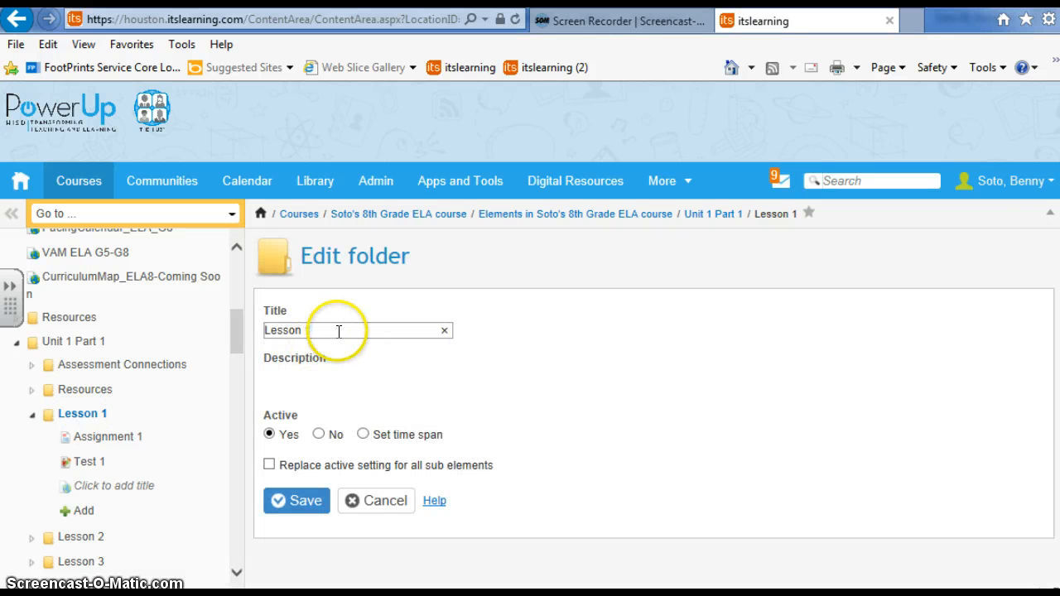
left_click(300, 331)
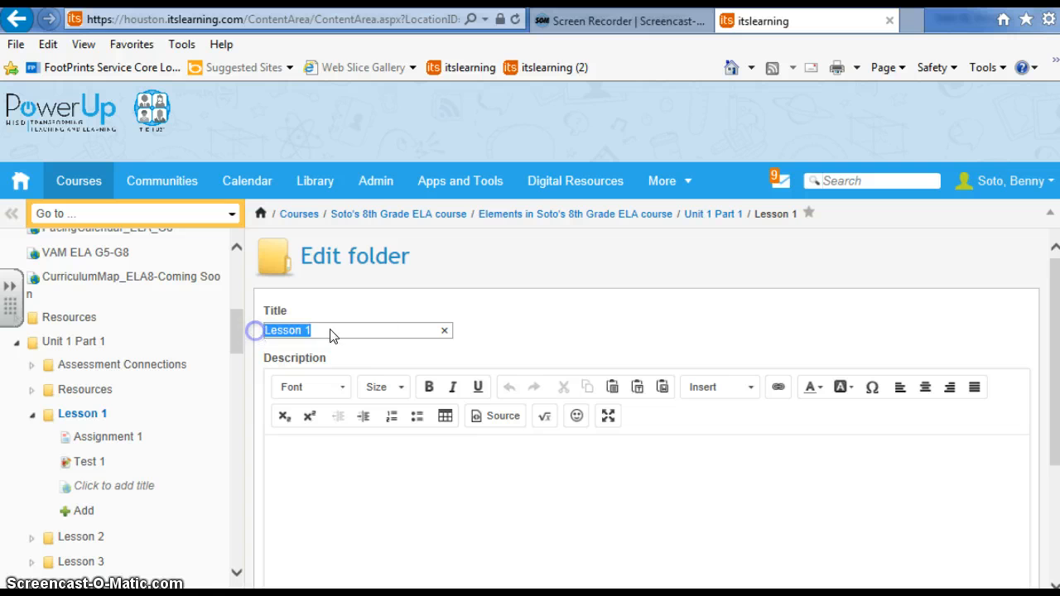
left_click(358, 329)
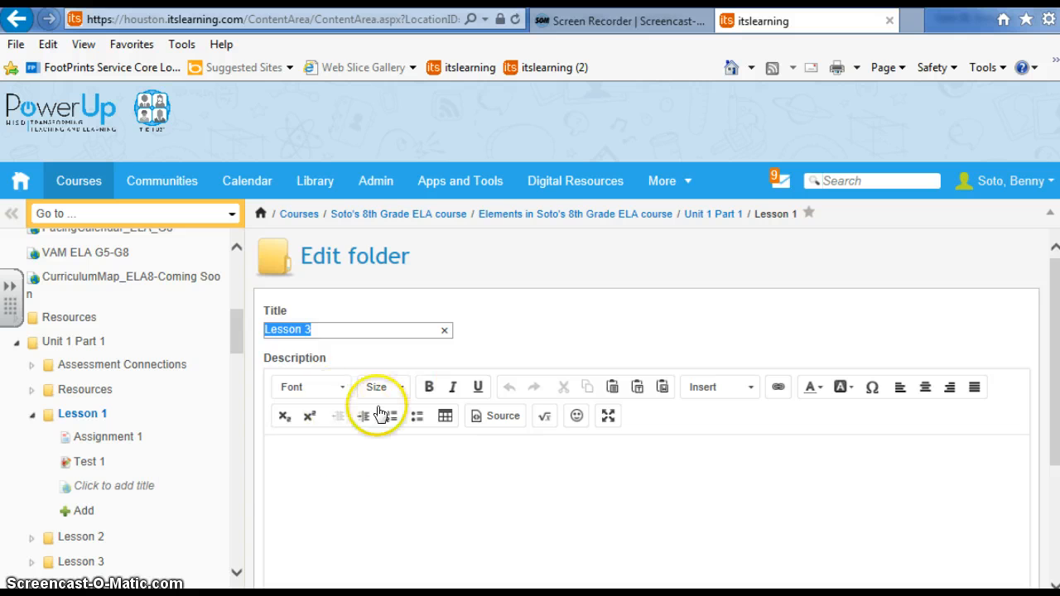
scroll(349, 468, "down", 3)
left_click(306, 568)
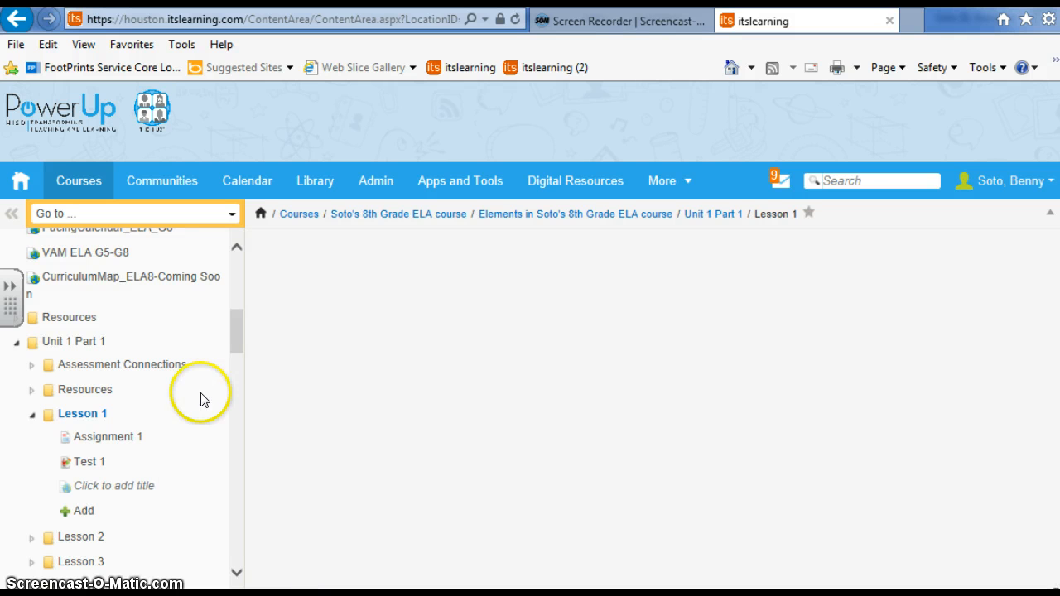
Step: Look through the units, lessons, surveys and files in the course content, and open the Lesson 2 folder in Unit 1 Part 1
scroll(153, 456, "down", 10)
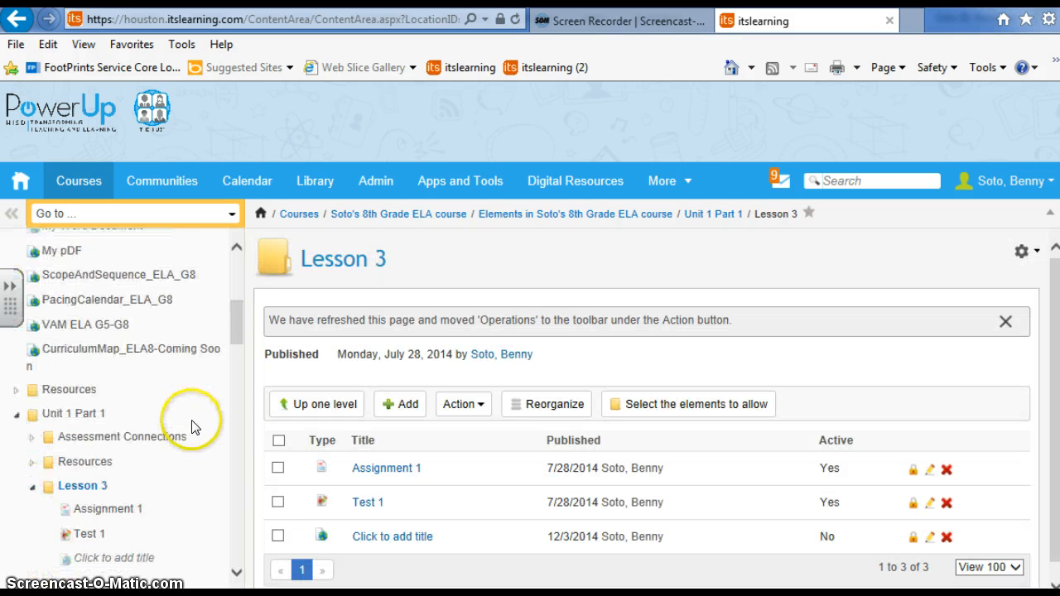
scroll(192, 431, "down", 8)
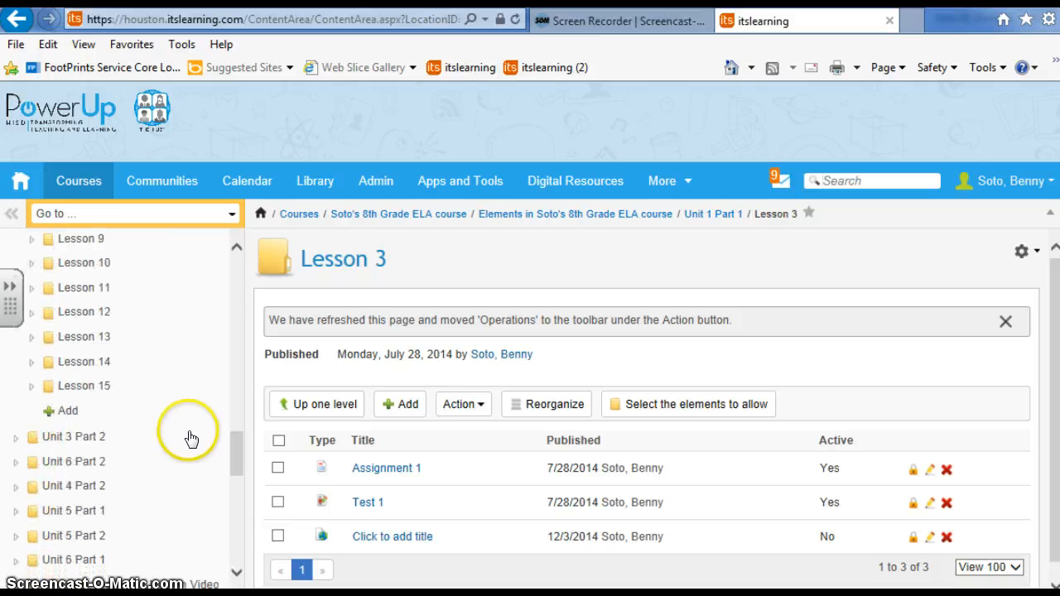
scroll(114, 405, "up", 1)
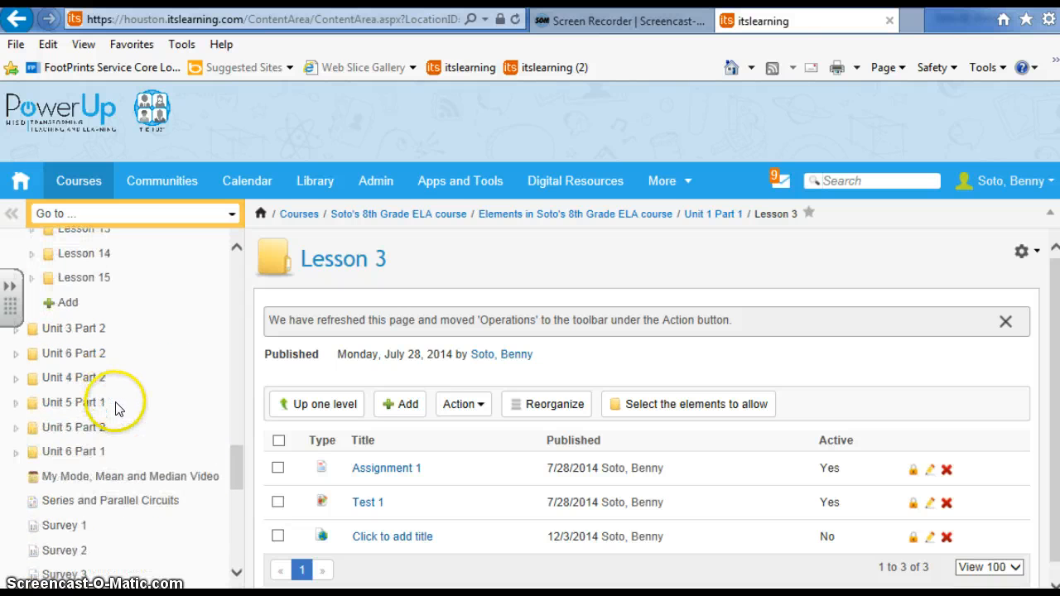
scroll(116, 405, "down", 1)
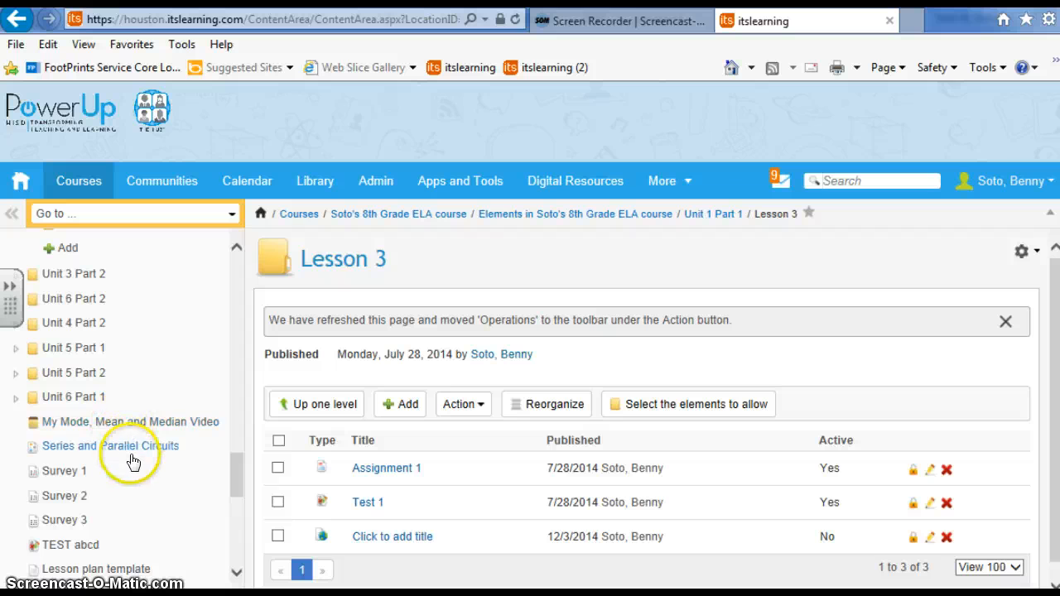
scroll(132, 464, "down", 2)
scroll(137, 465, "down", 6)
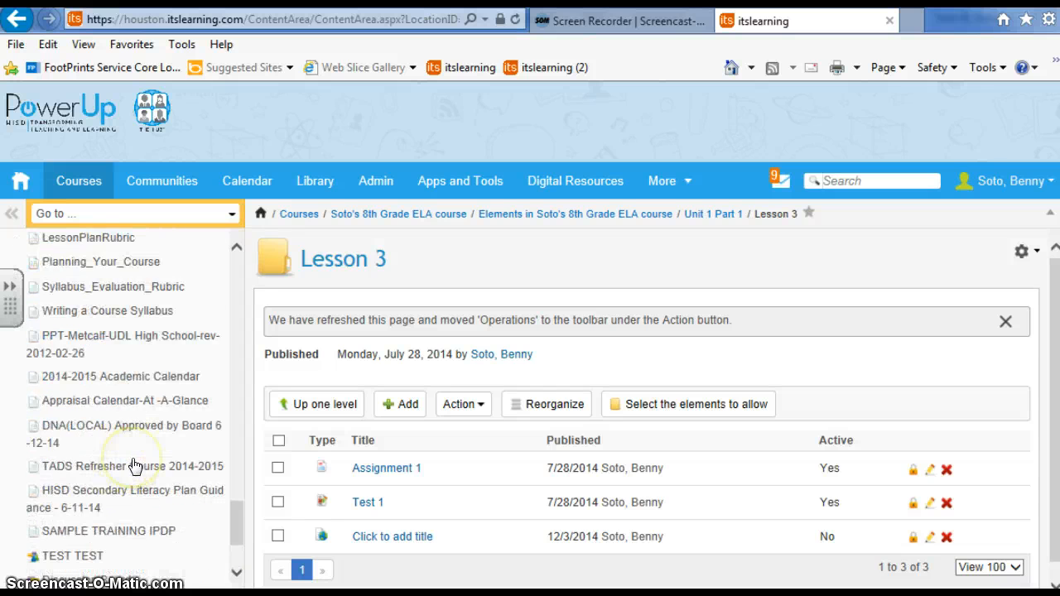
scroll(139, 465, "up", 10)
scroll(135, 462, "up", 13)
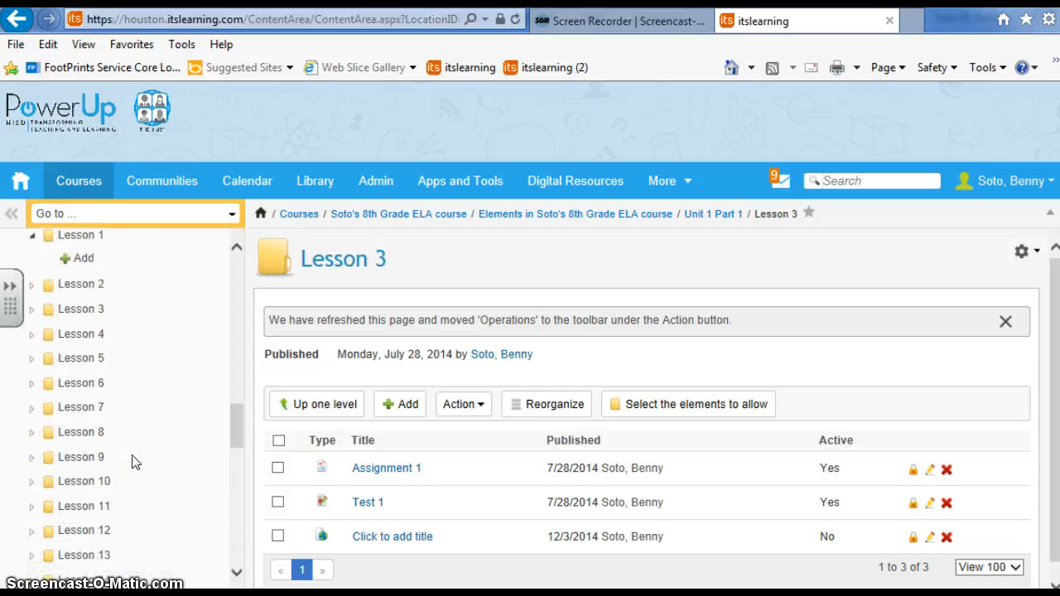
scroll(133, 463, "up", 12)
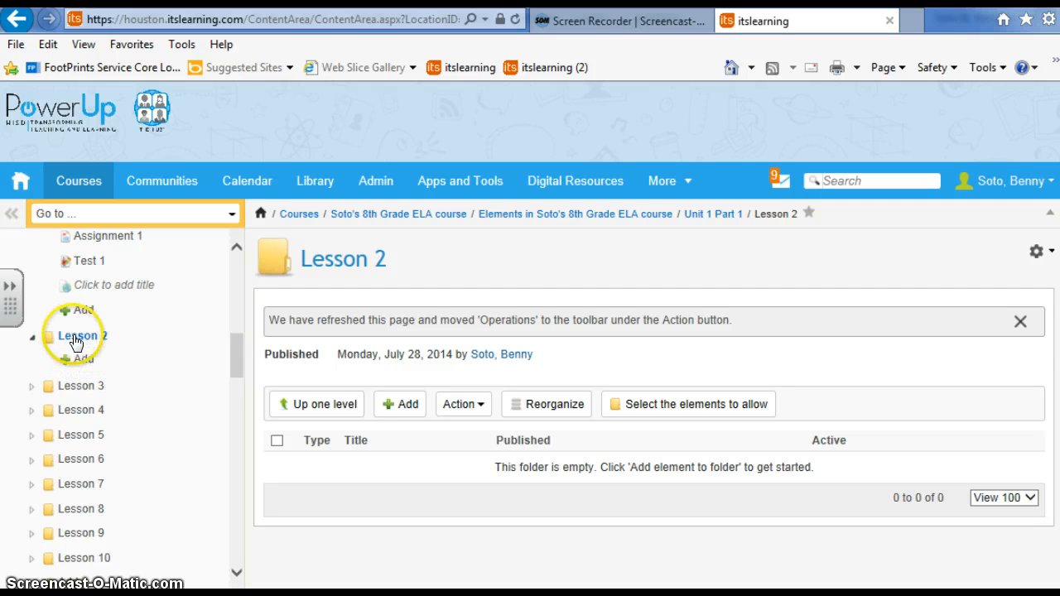
left_click(1036, 252)
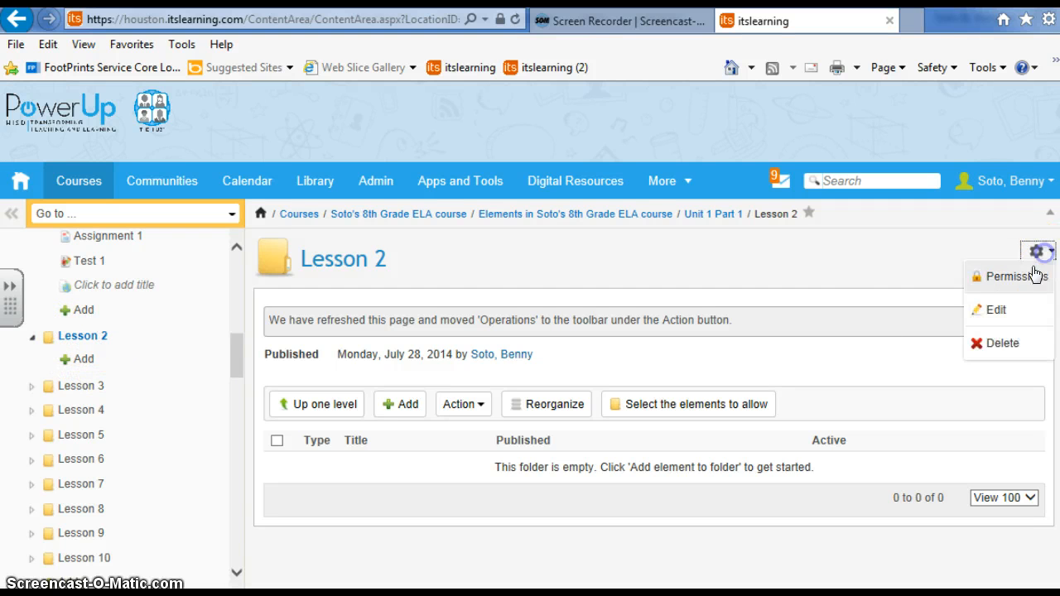
left_click(992, 312)
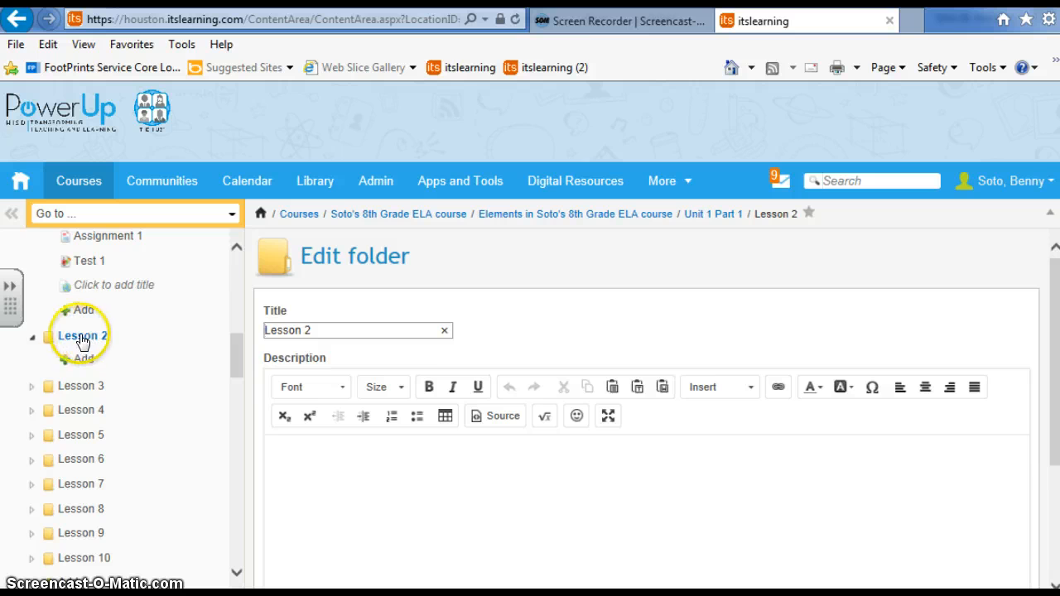
left_click(79, 339)
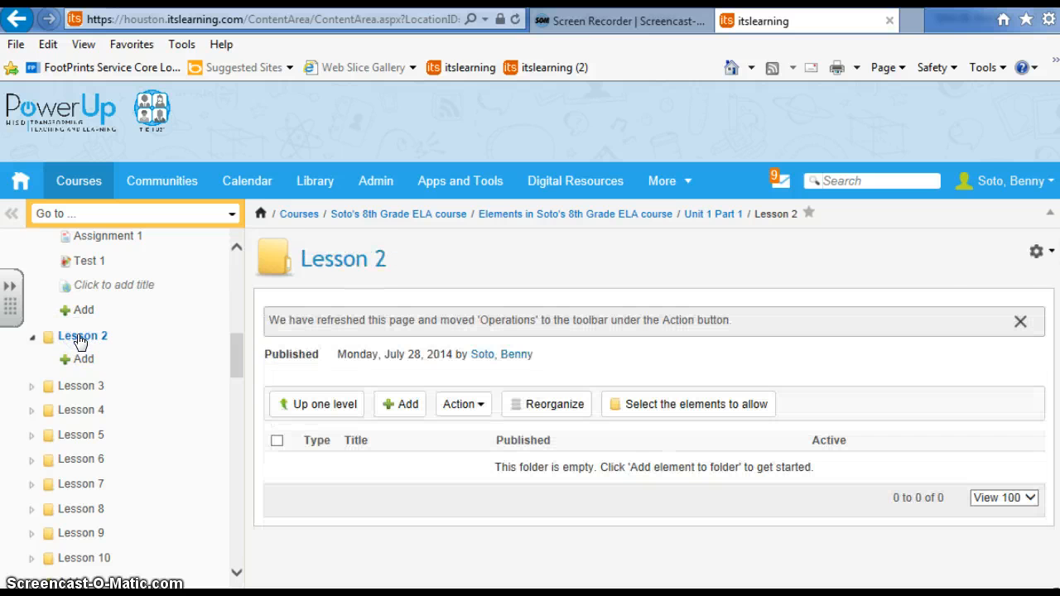
left_click(1036, 251)
left_click(1000, 344)
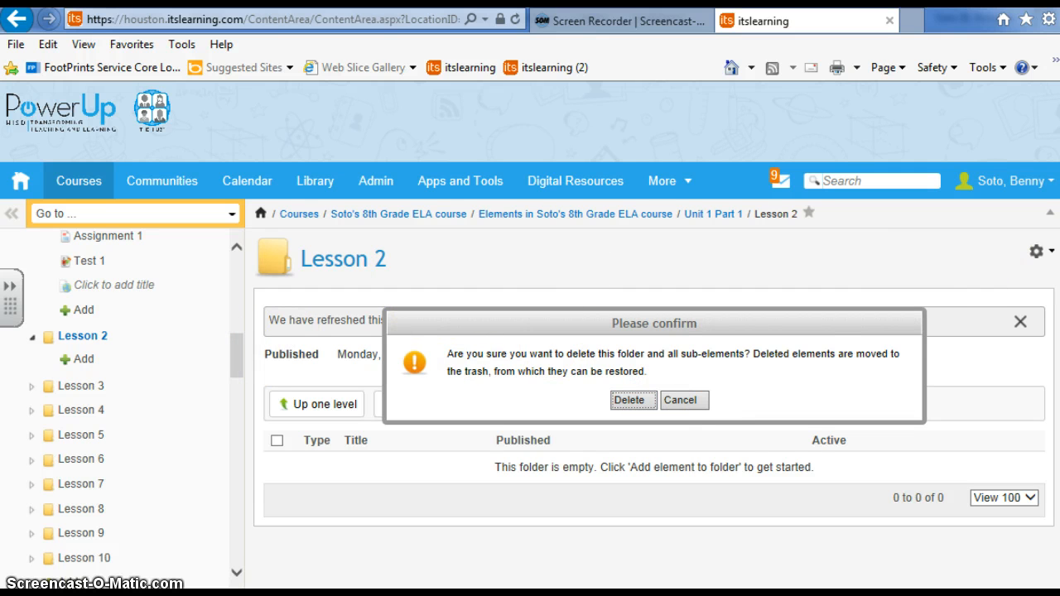
left_click(680, 401)
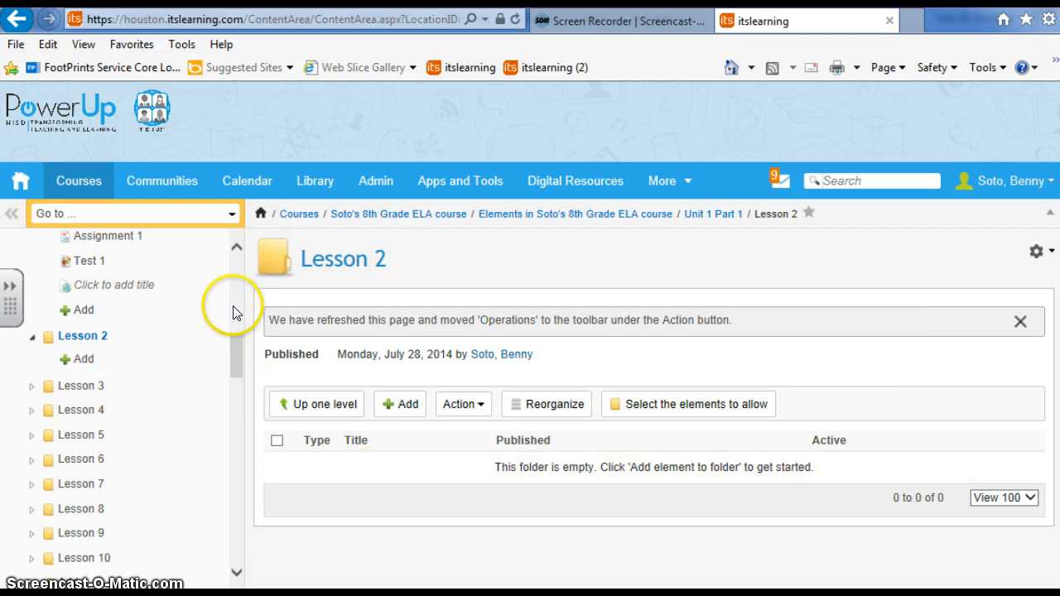
Step: Open the Activities folder near the end of the course content and start adding an element to it
left_click_drag(242, 363, 236, 560)
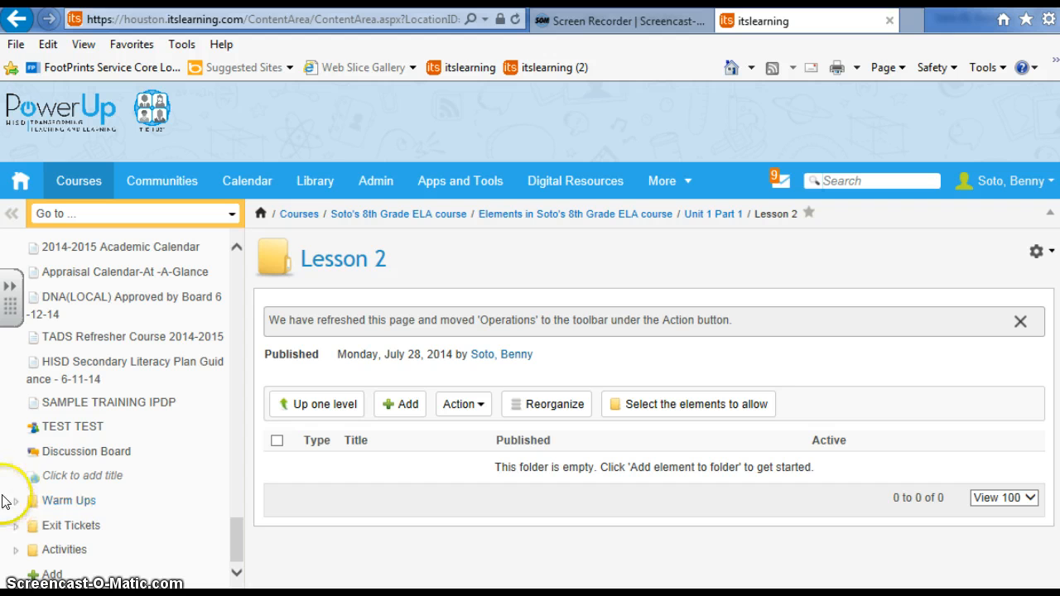
left_click(69, 509)
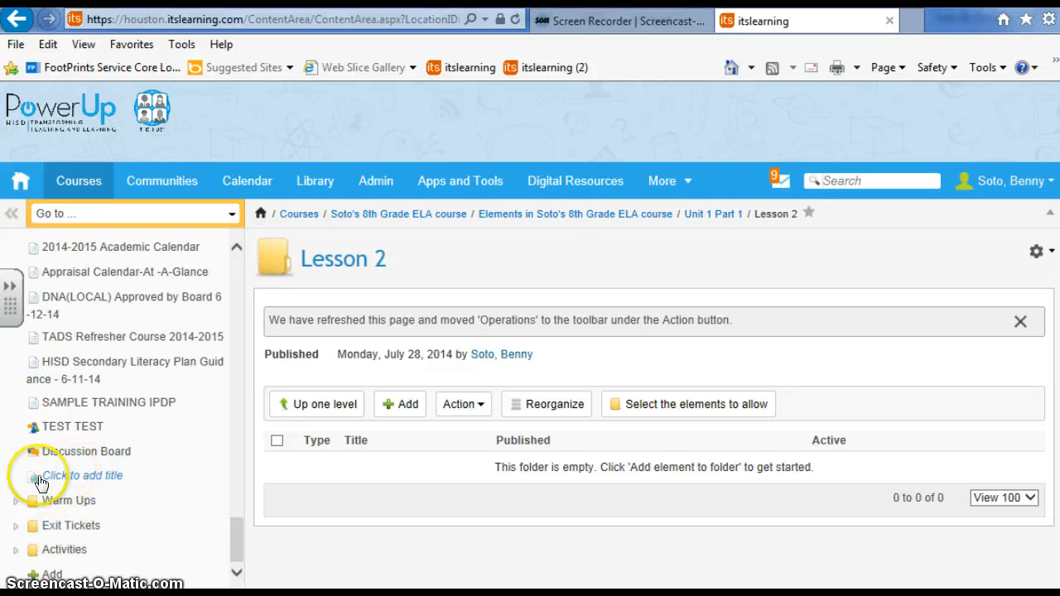
left_click(66, 552)
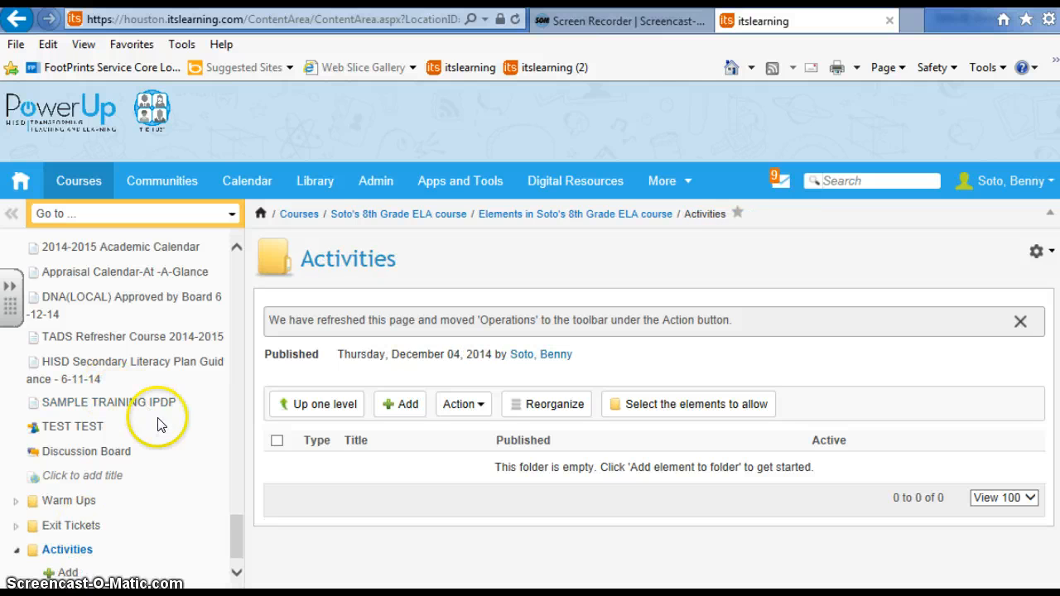
left_click(397, 405)
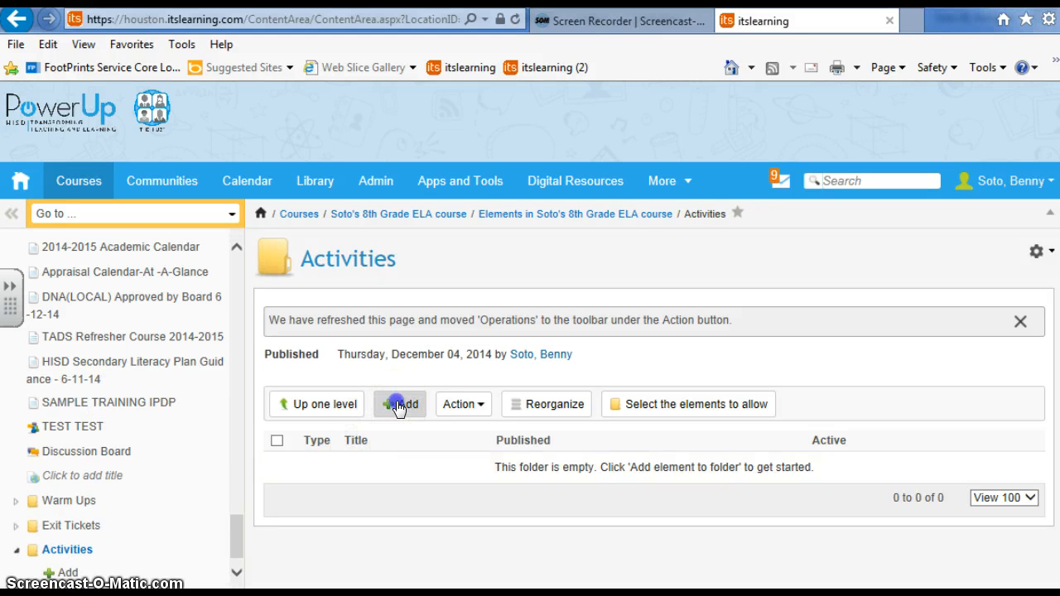
Step: Examine the resources, activities and ready-to-use content types that can be added to the Activities folder
scroll(403, 414, "down", 3)
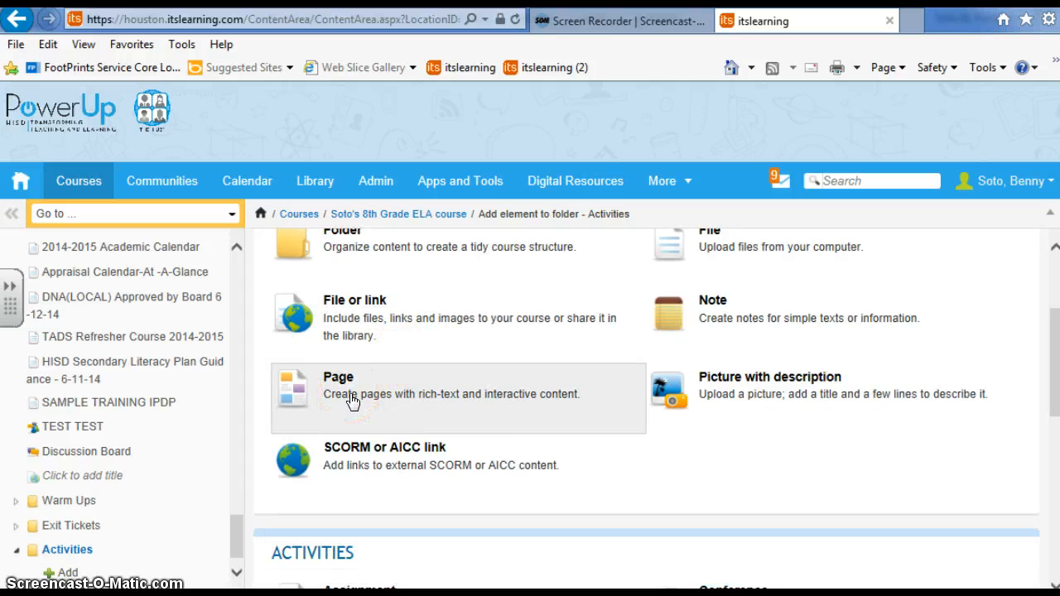
left_click(885, 430)
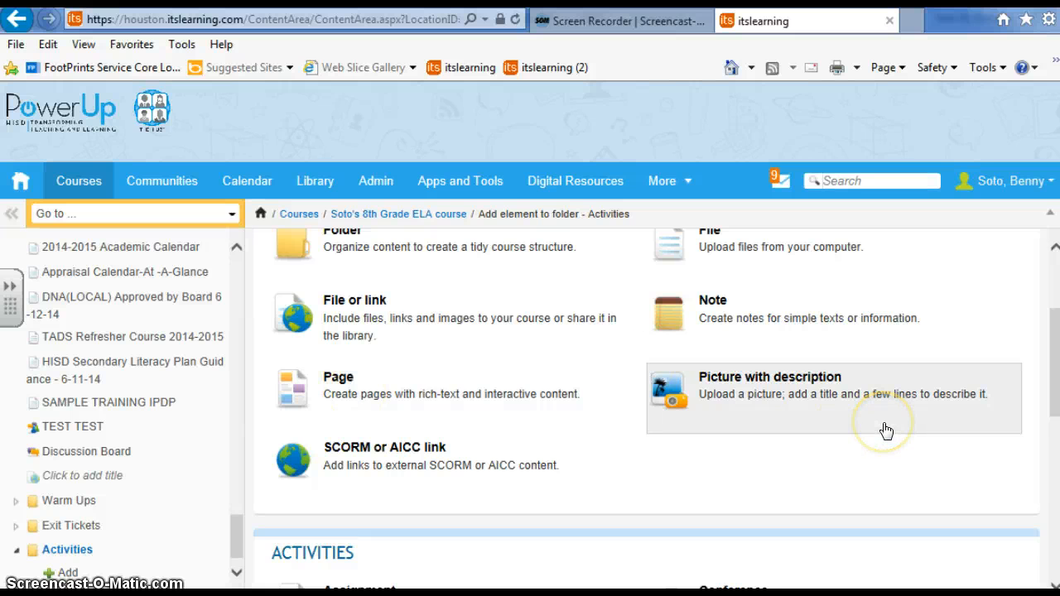
scroll(898, 431, "up", 1)
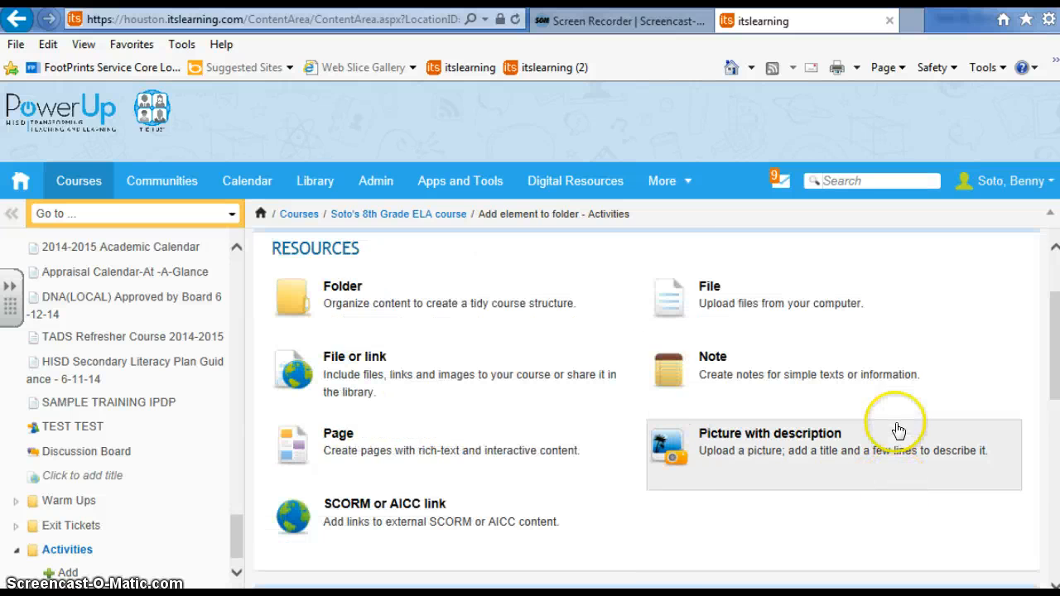
scroll(767, 422, "down", 1)
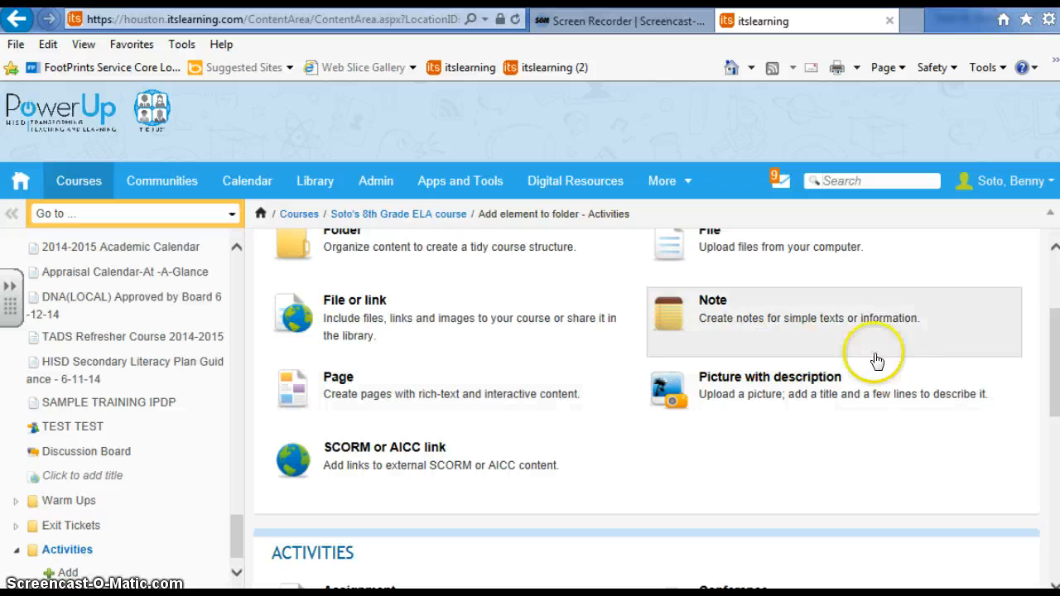
scroll(354, 356, "down", 4)
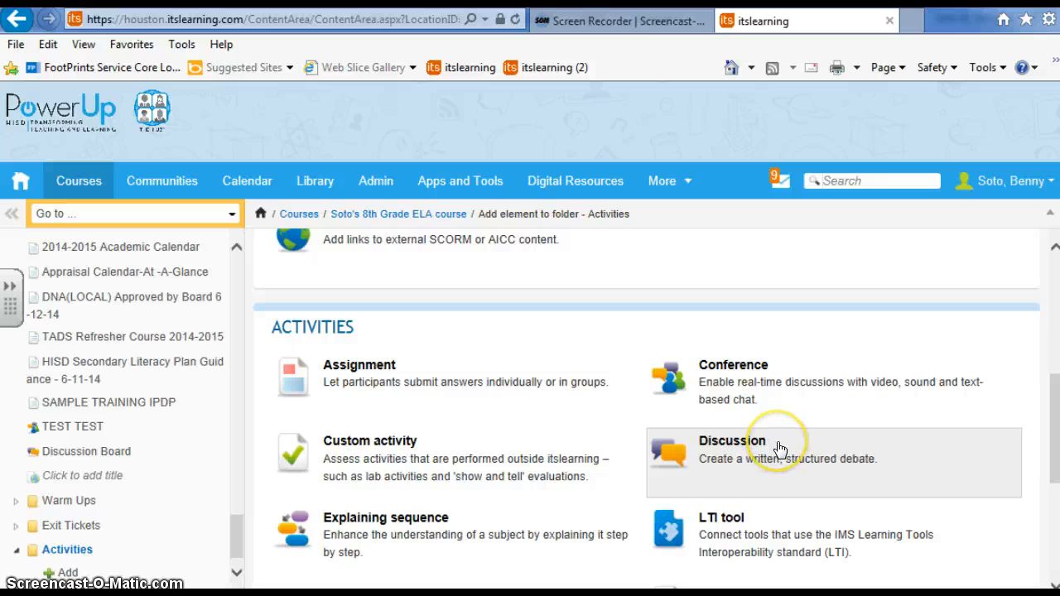
scroll(354, 448, "down", 1)
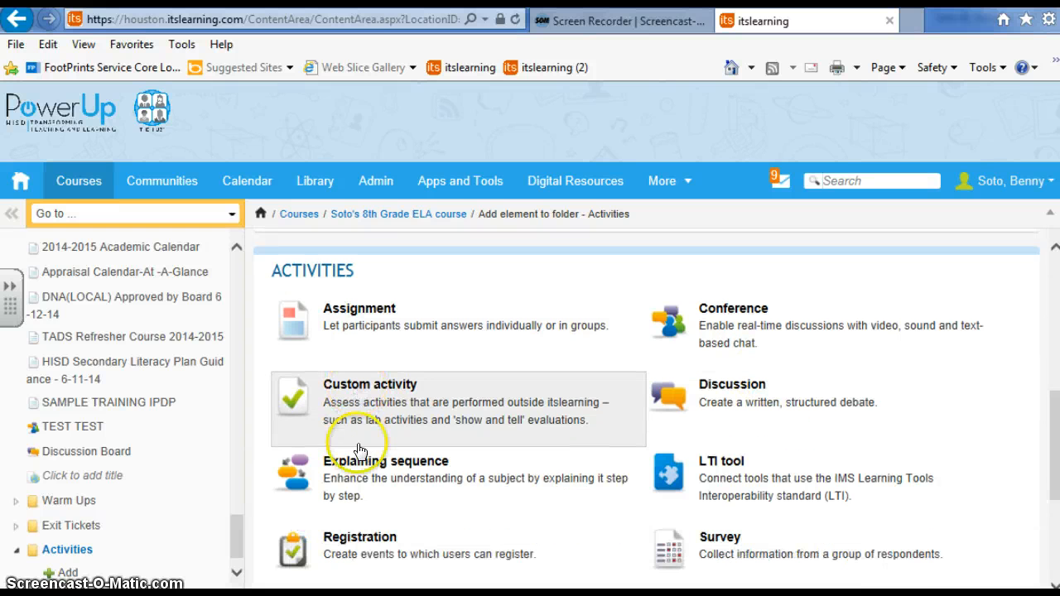
scroll(406, 410, "down", 2)
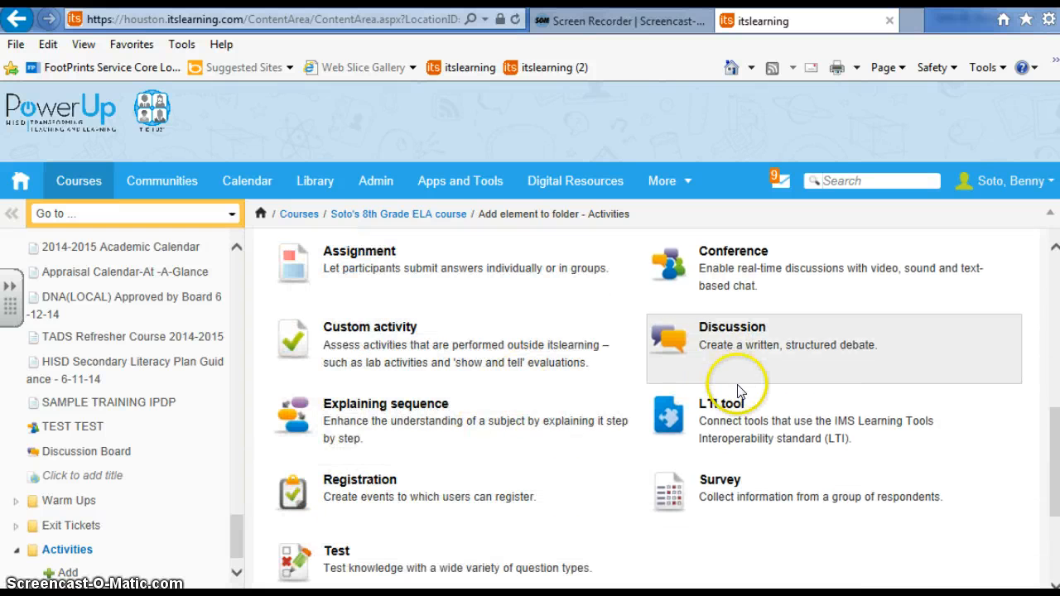
scroll(663, 455, "down", 3)
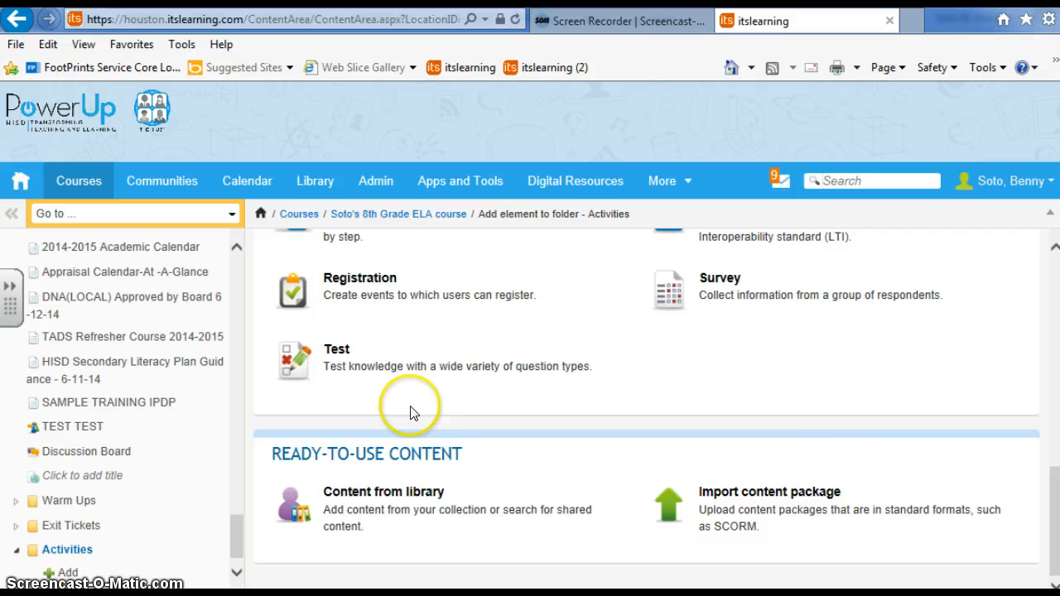
scroll(413, 414, "up", 3)
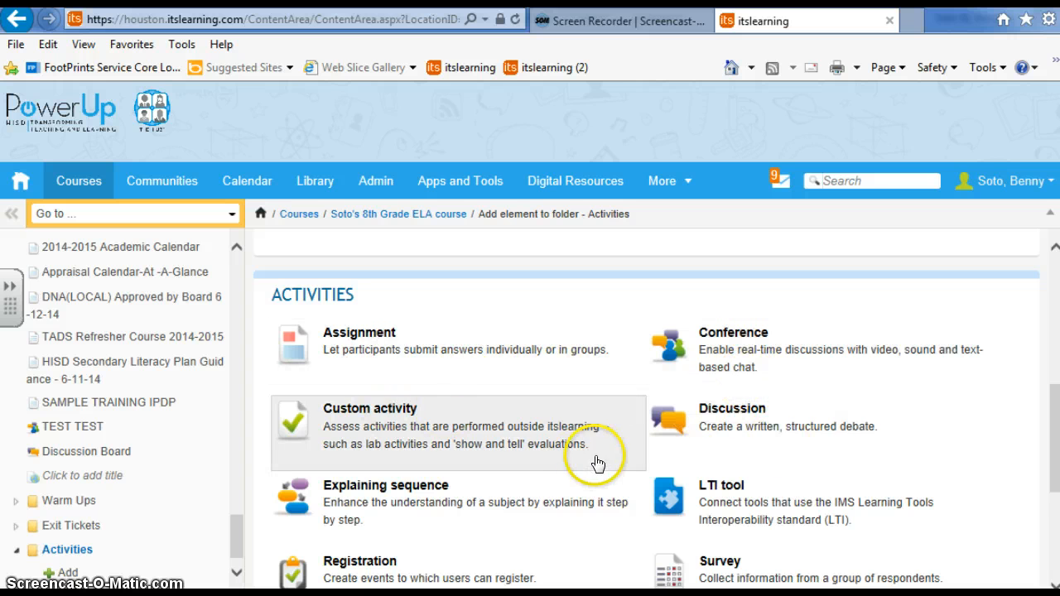
scroll(580, 468, "down", 2)
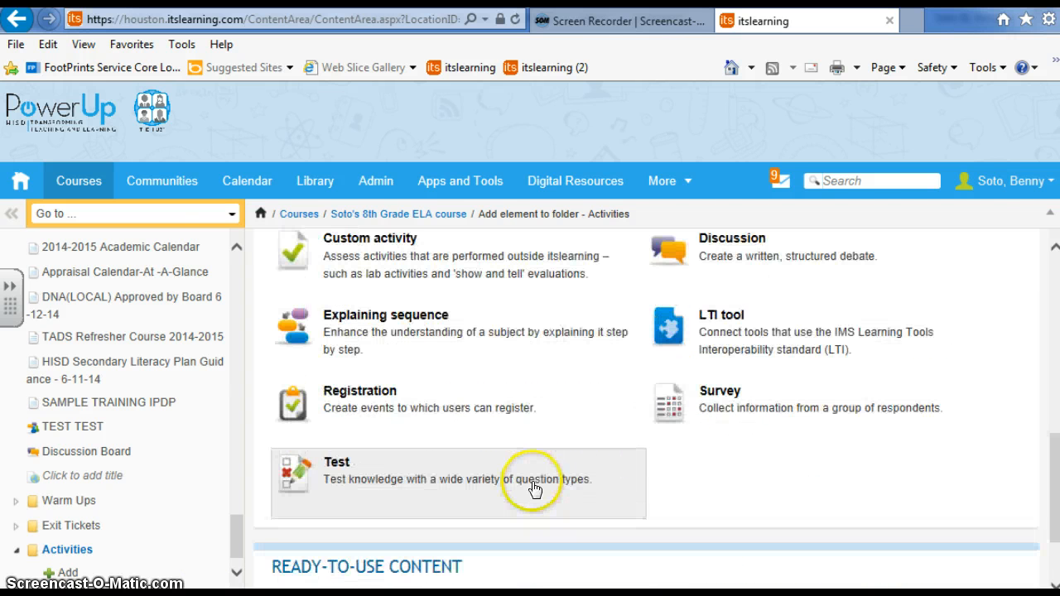
scroll(423, 477, "up", 4)
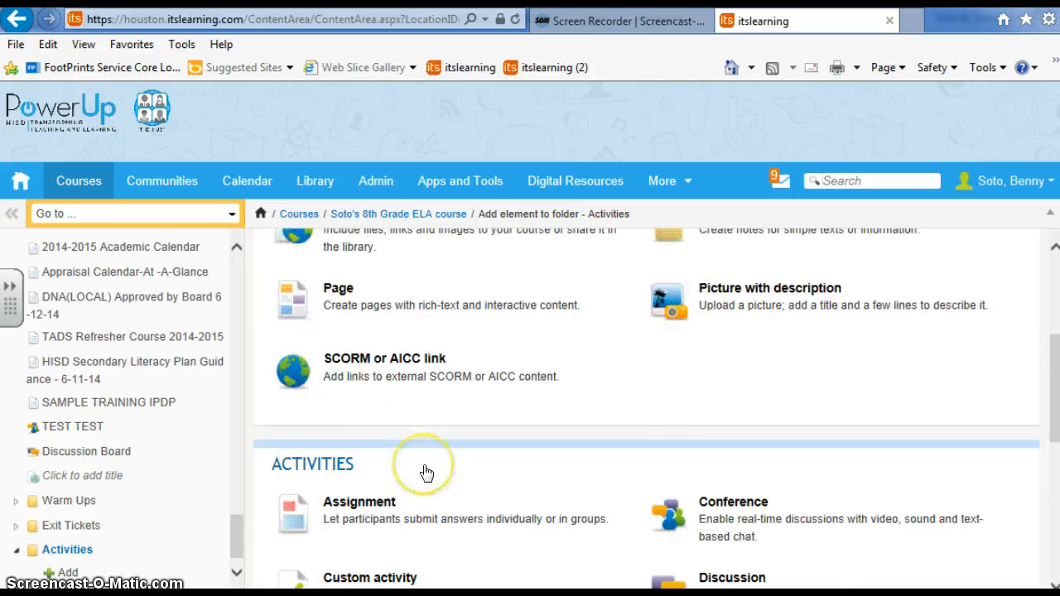
scroll(427, 474, "up", 3)
scroll(429, 476, "down", 5)
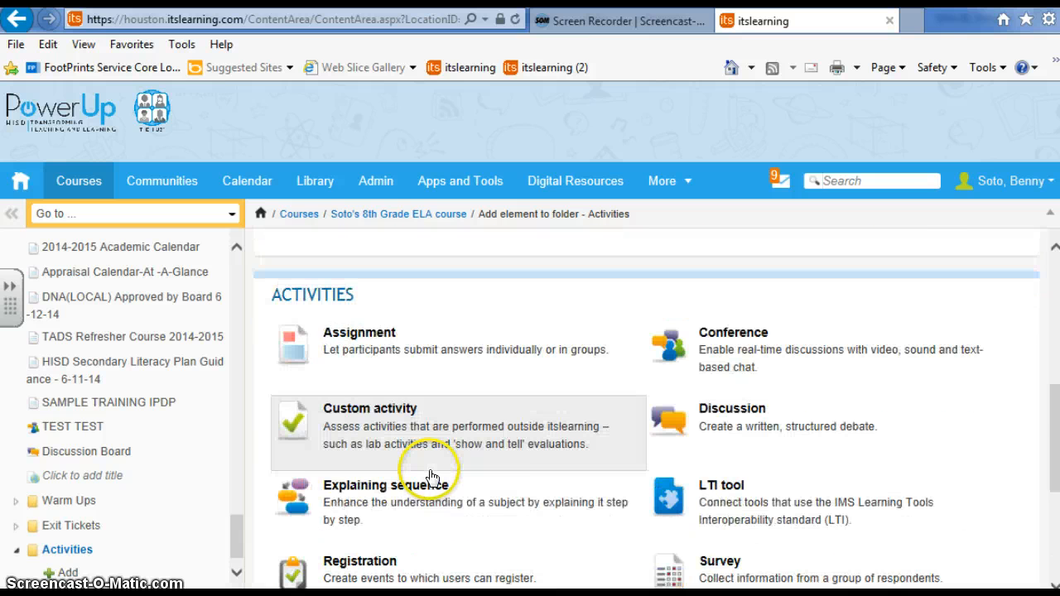
scroll(431, 476, "down", 1)
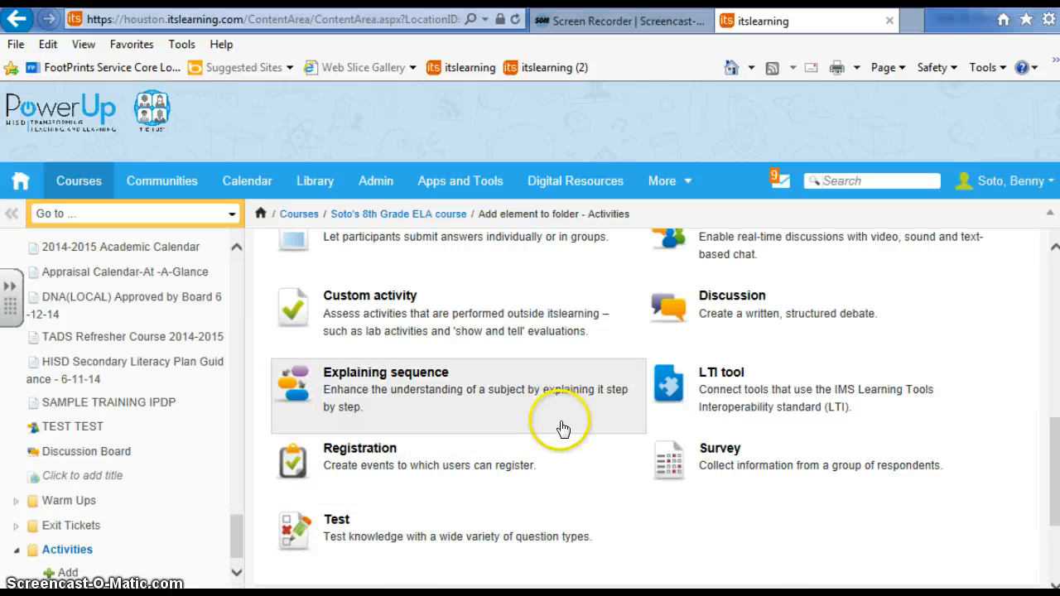
scroll(561, 428, "up", 4)
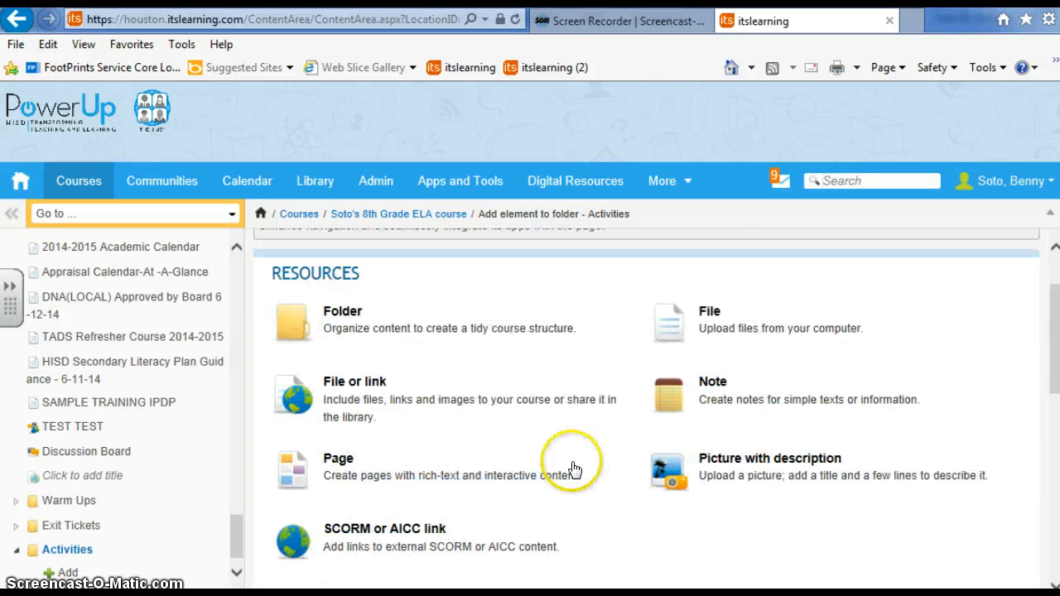
scroll(575, 470, "down", 2)
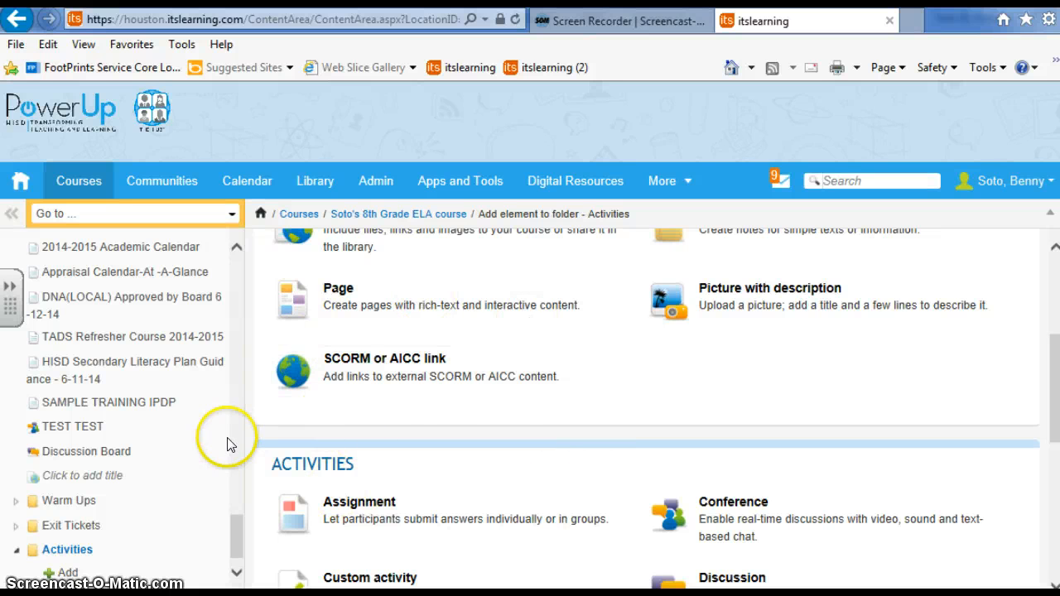
Step: Review the unit and lesson folders in the course content alongside the element types available for the Activities folder
left_click_drag(231, 518, 238, 325)
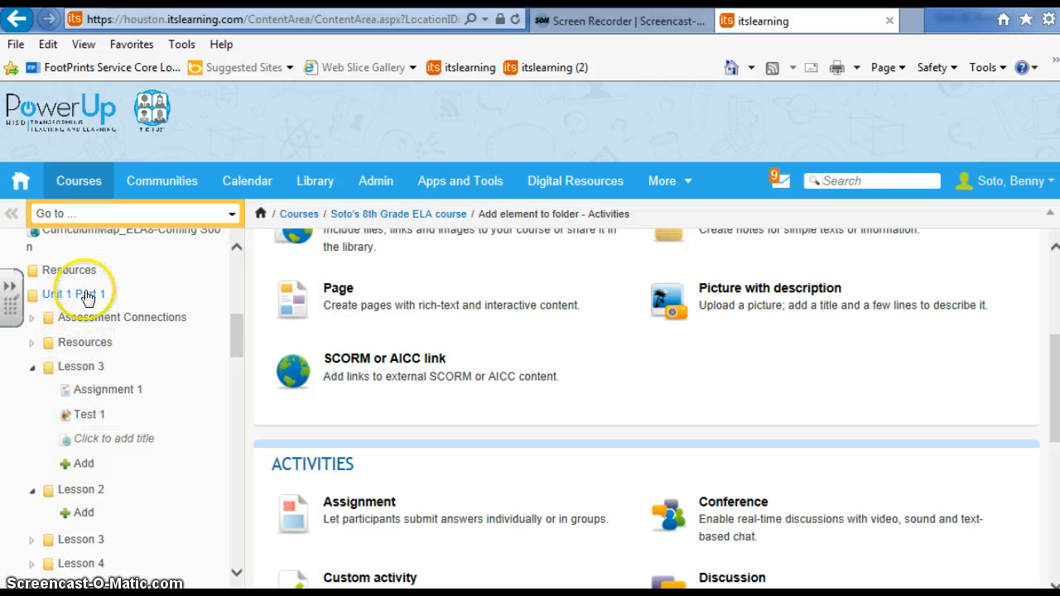
scroll(133, 398, "down", 5)
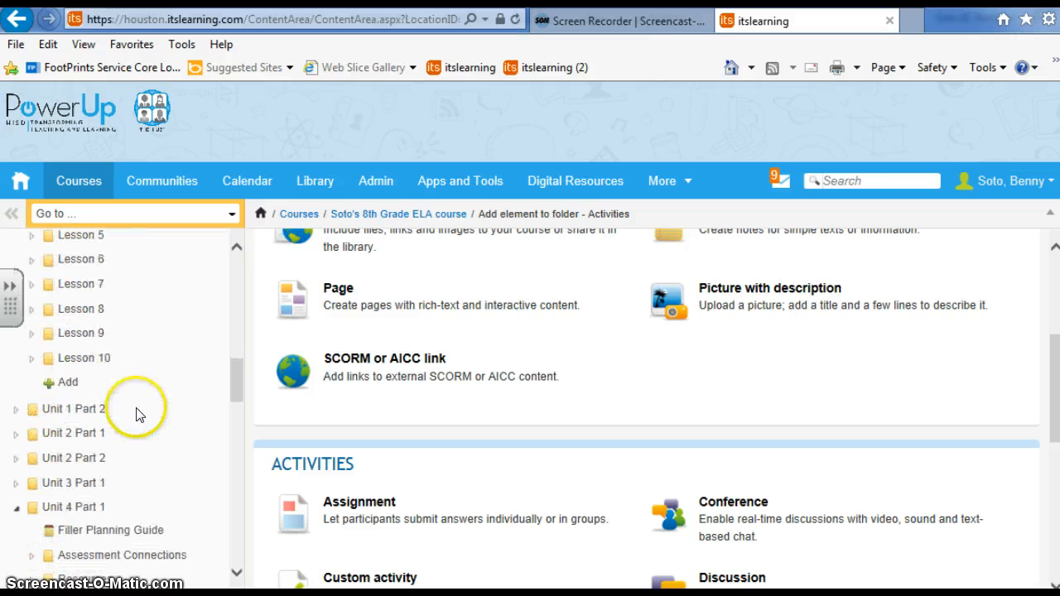
scroll(116, 365, "down", 1)
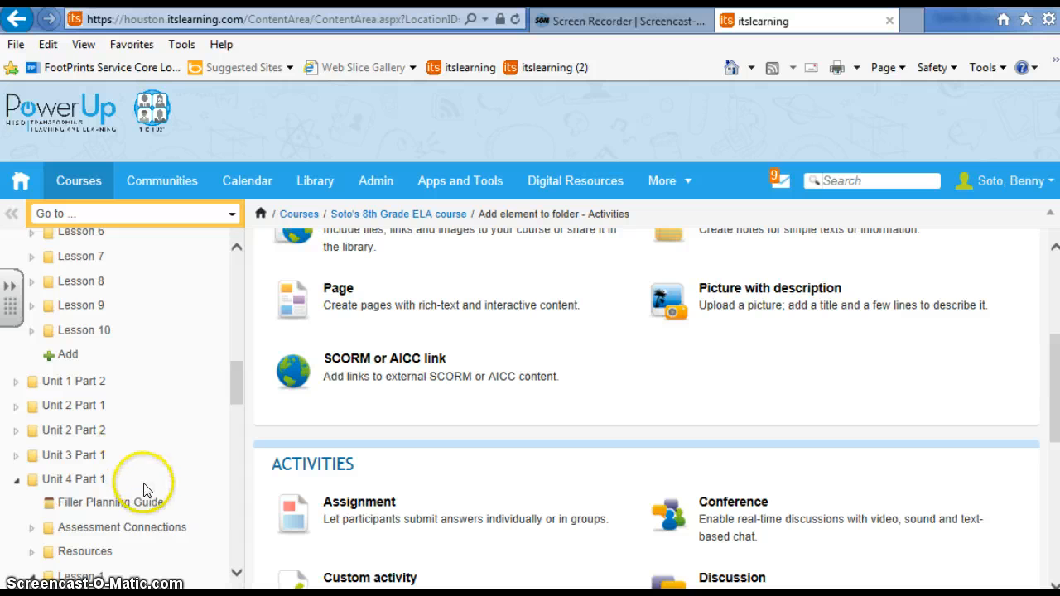
scroll(153, 487, "down", 4)
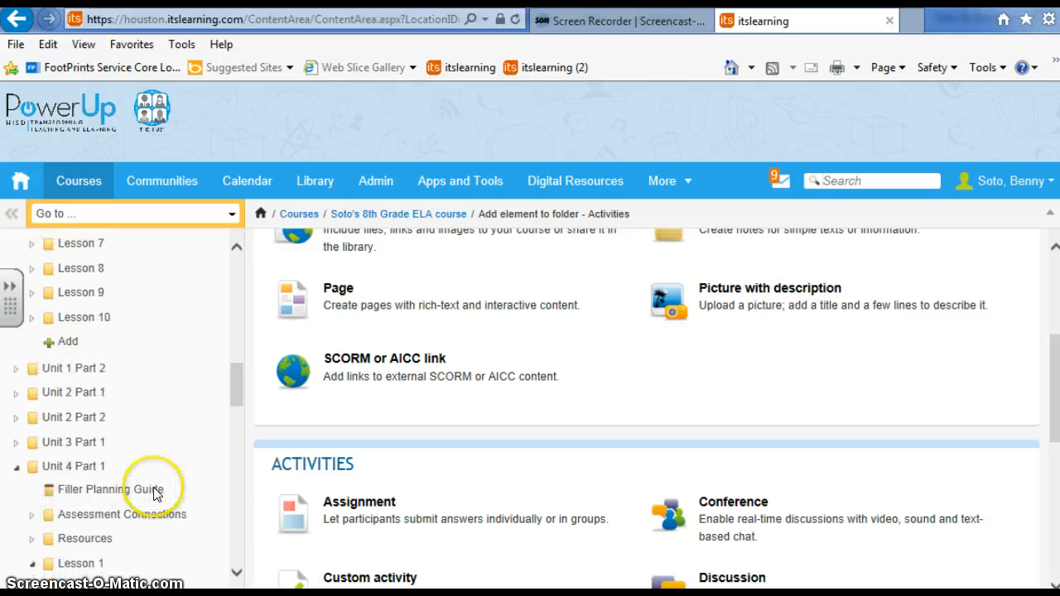
scroll(172, 504, "down", 1)
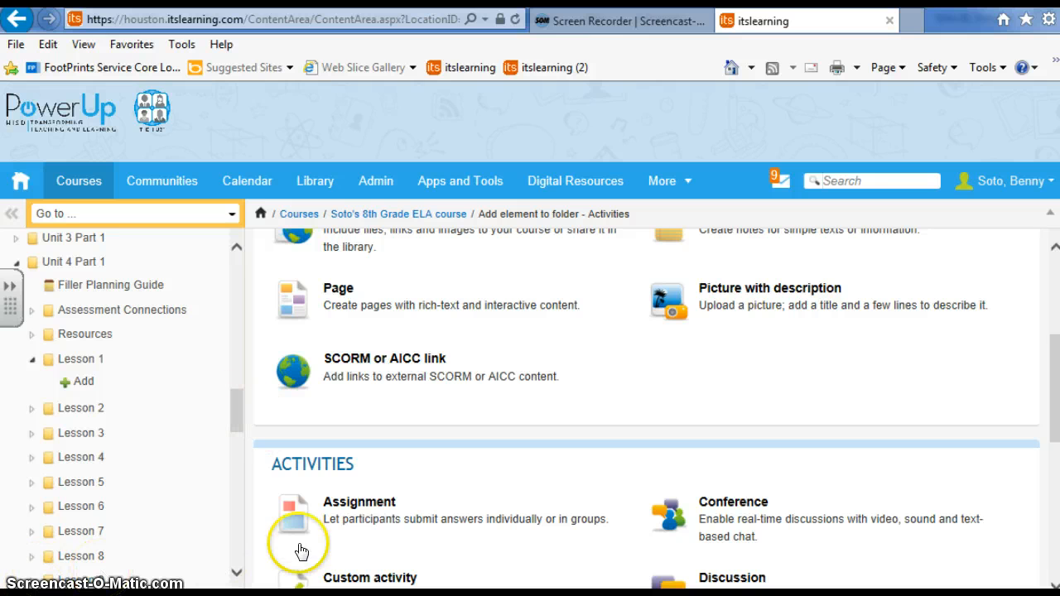
scroll(445, 381, "down", 2)
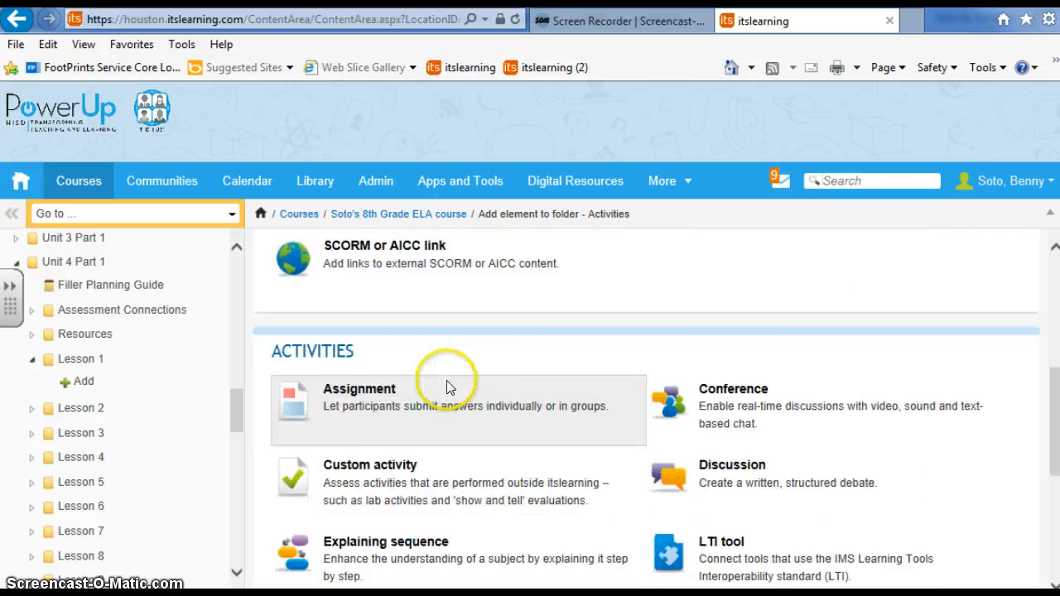
scroll(445, 386, "up", 5)
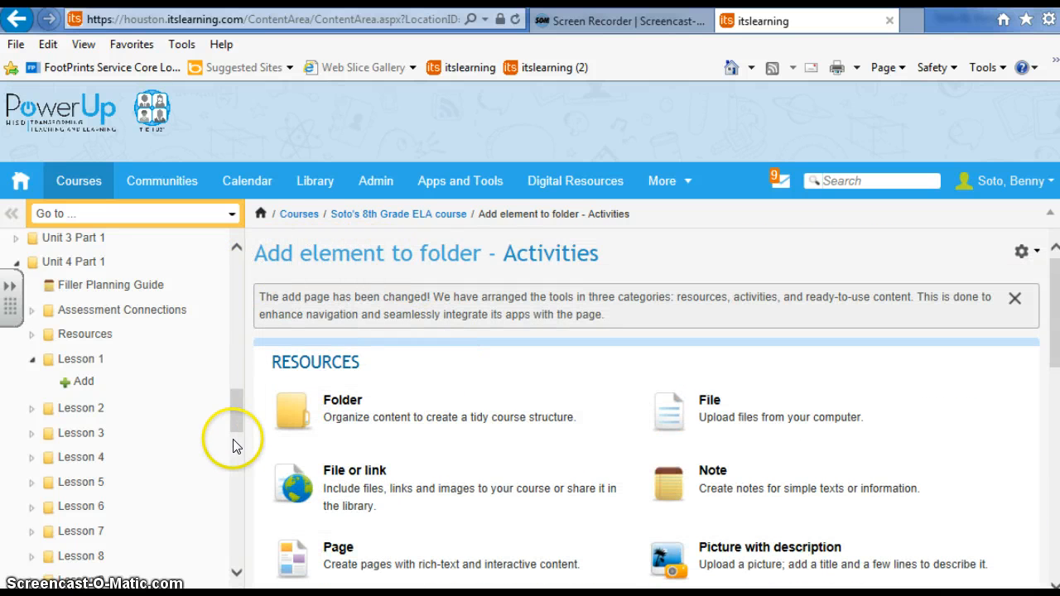
left_click_drag(238, 420, 237, 536)
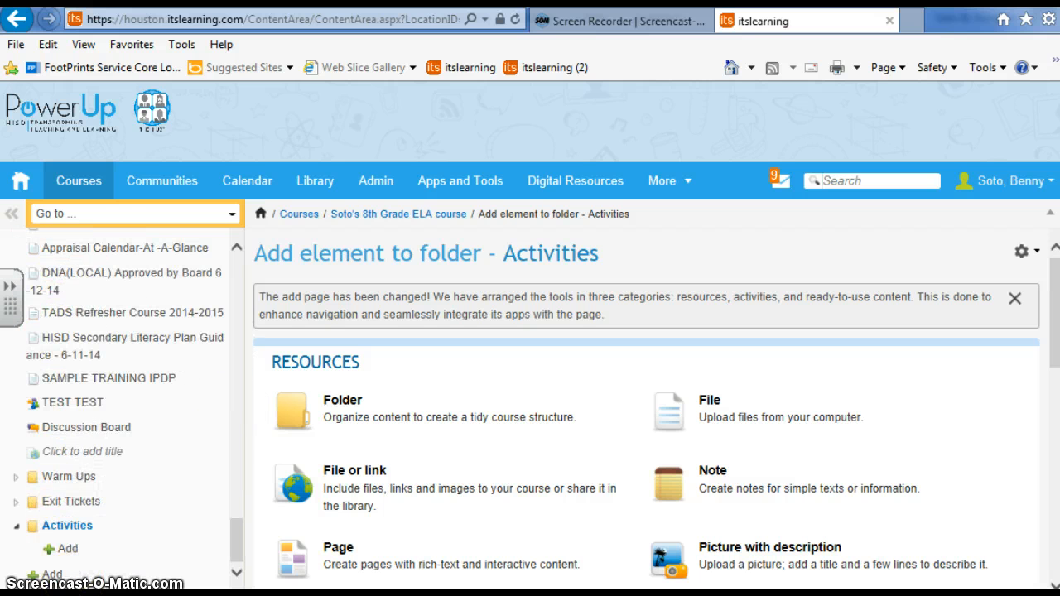